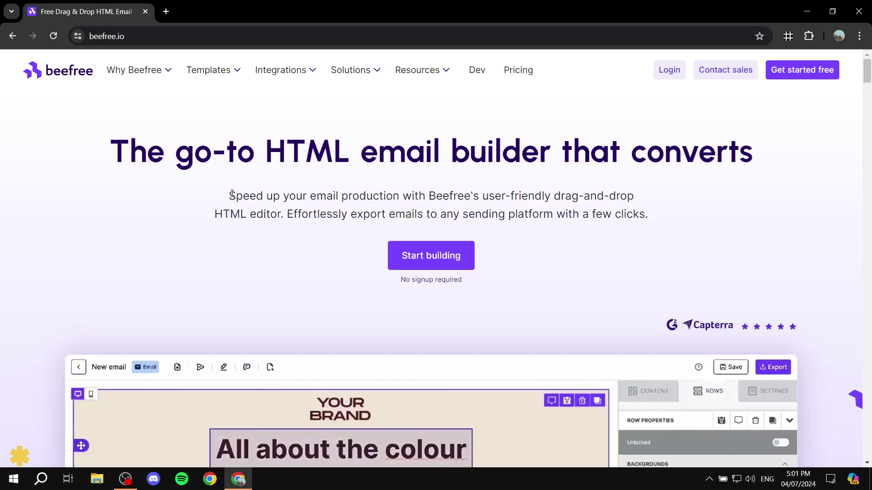
Examine the homepage's introduction to the email builder, the brands using it, the customer reviews and the benefit statistics
drag(229, 196, 627, 201)
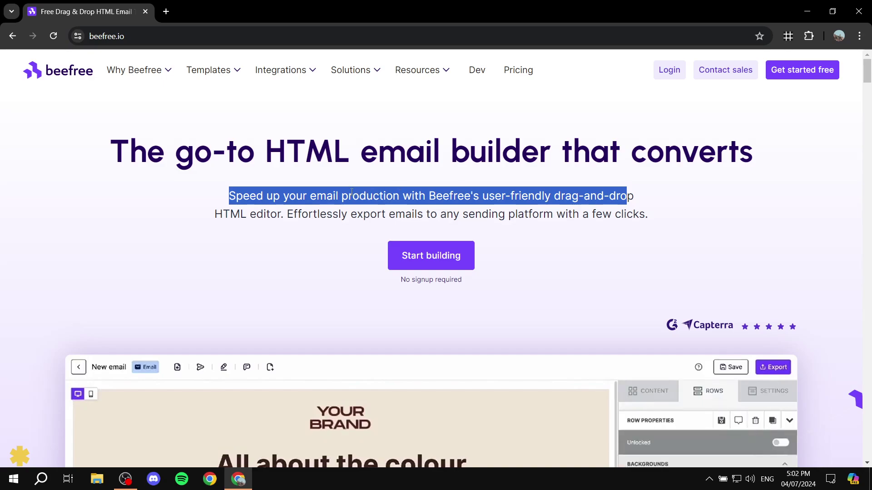
drag(215, 214, 272, 214)
click(285, 217)
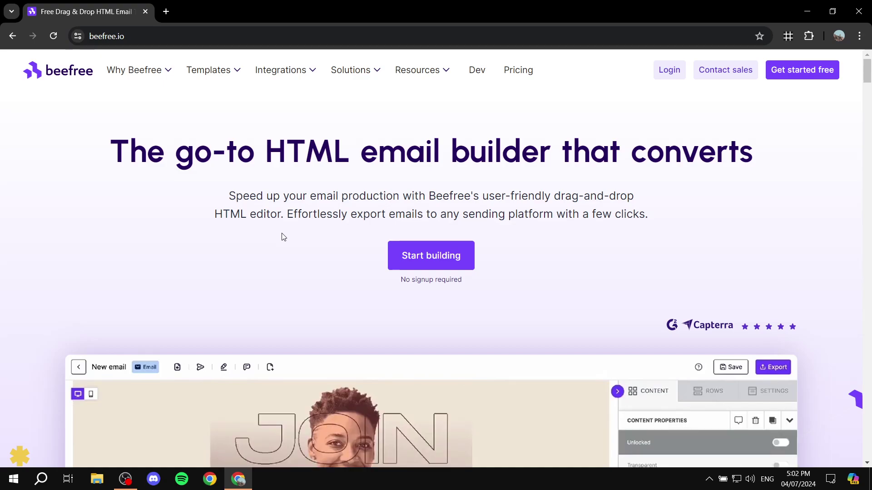
scroll(255, 241, down, 8)
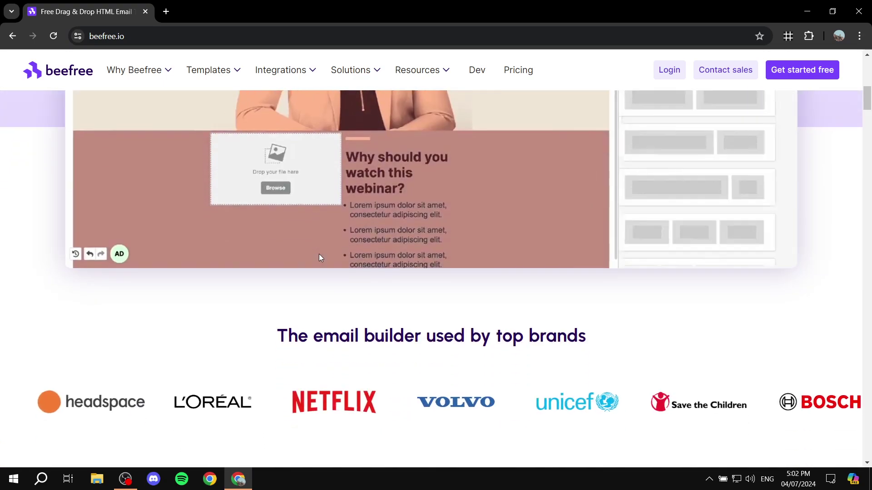
scroll(318, 258, down, 5)
scroll(451, 230, up, 1)
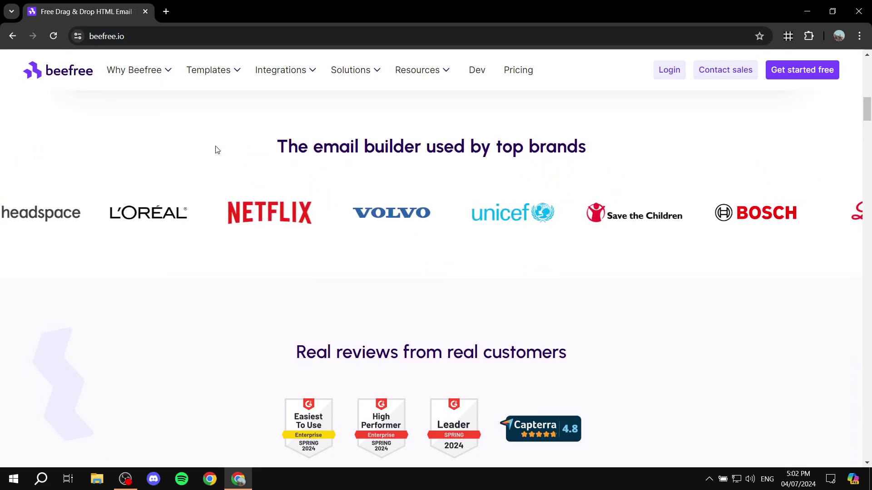
scroll(416, 228, down, 9)
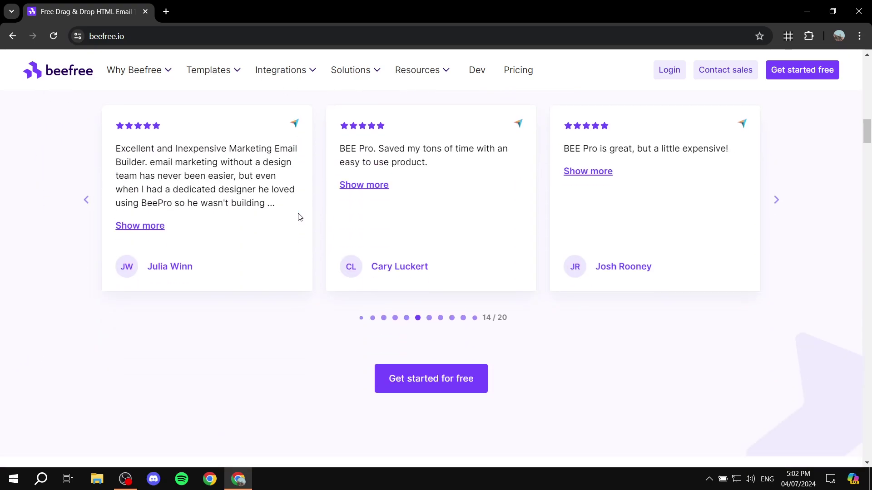
scroll(299, 217, down, 15)
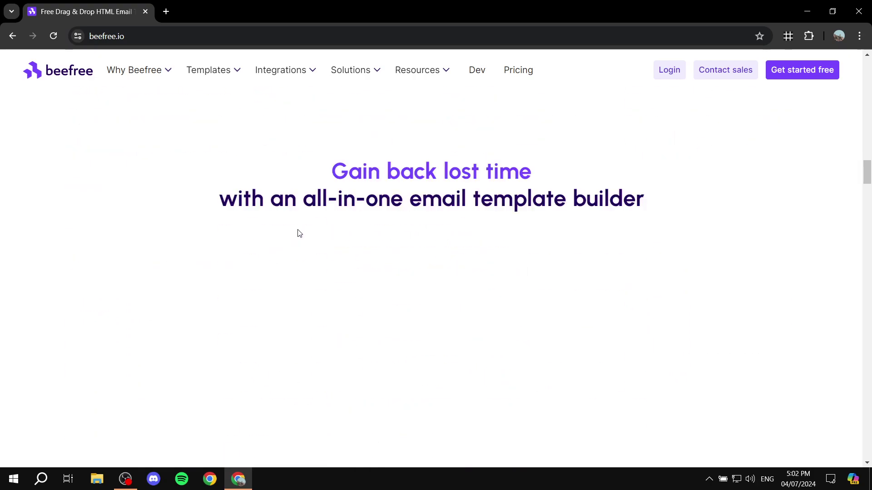
scroll(431, 292, up, 5)
mouse_move(156, 60)
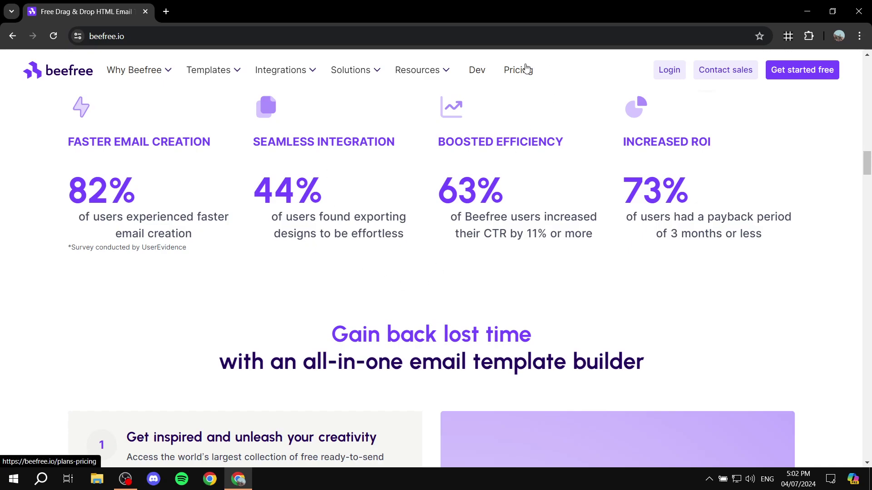
Open the pricing page and look over the Starter, Professional, Business and Enterprise plans
click(529, 68)
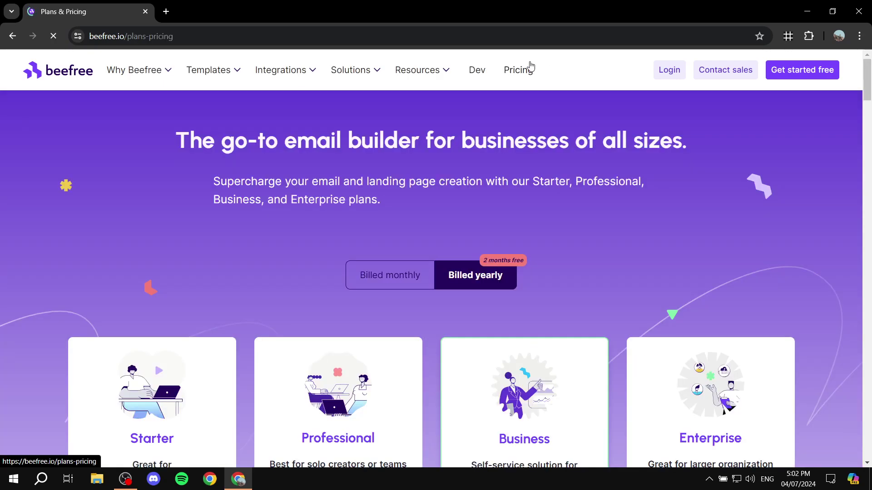
scroll(622, 190, down, 4)
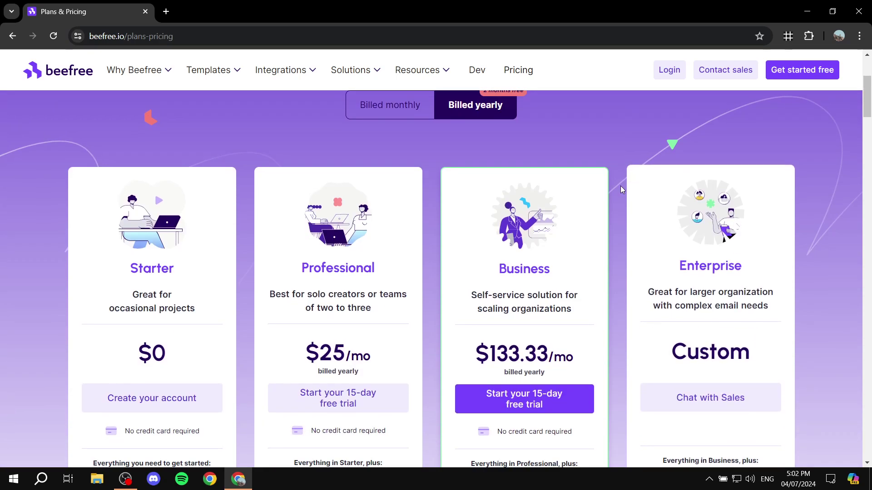
scroll(620, 187, down, 3)
scroll(363, 193, up, 1)
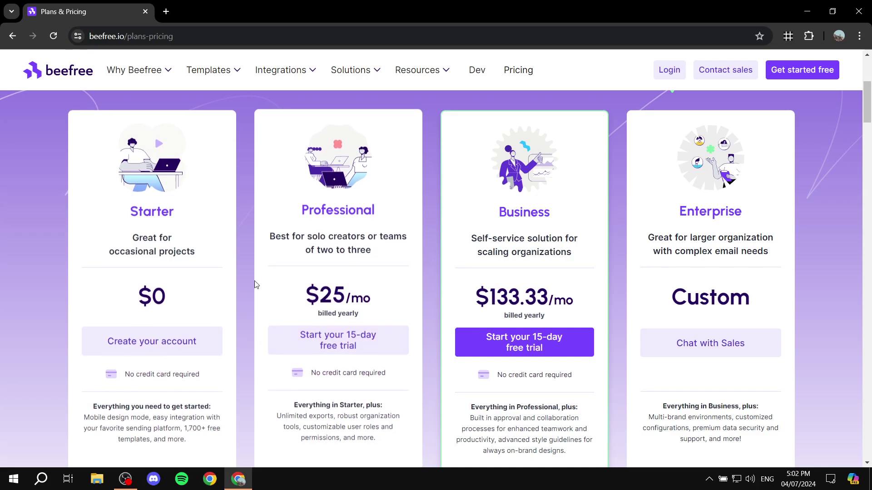
scroll(213, 309, down, 1)
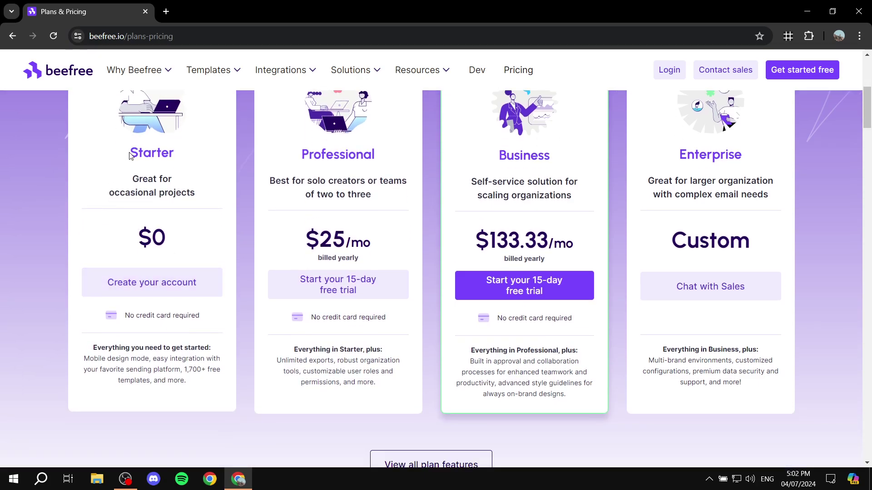
drag(131, 155, 191, 160)
click(197, 160)
scroll(198, 170, up, 1)
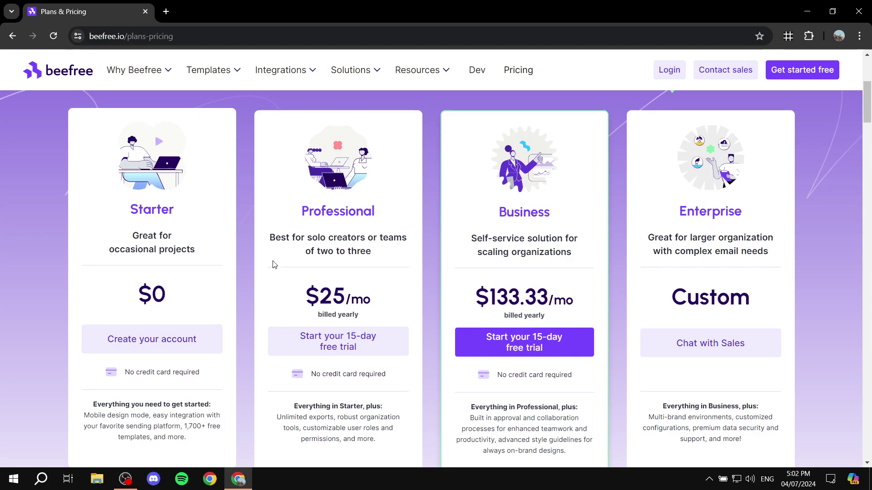
drag(295, 212, 416, 209)
drag(495, 215, 574, 216)
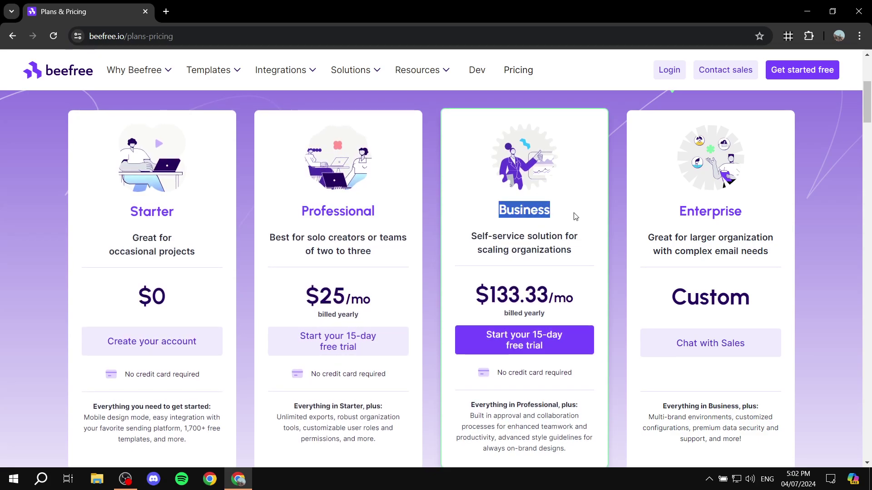
click(576, 216)
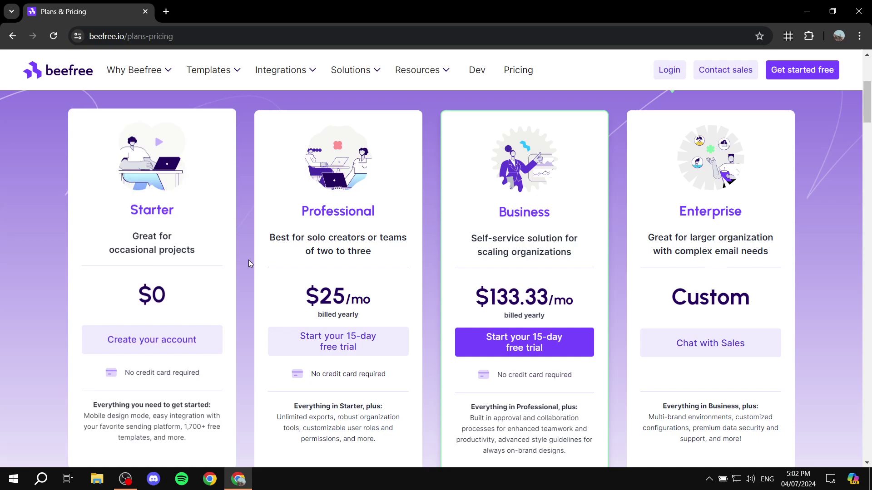
Examine the Professional plan's yearly-billed price and compare the features included in the Starter, Professional and Business plans
scroll(249, 259, down, 1)
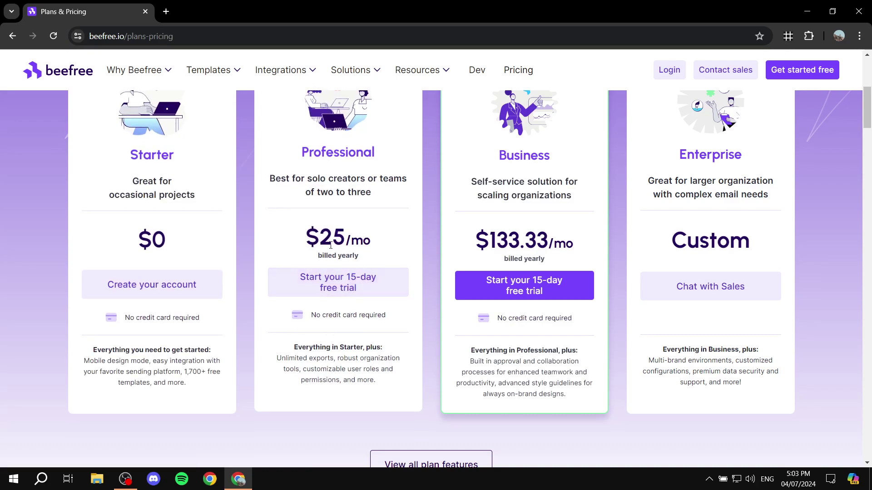
drag(294, 241, 389, 248)
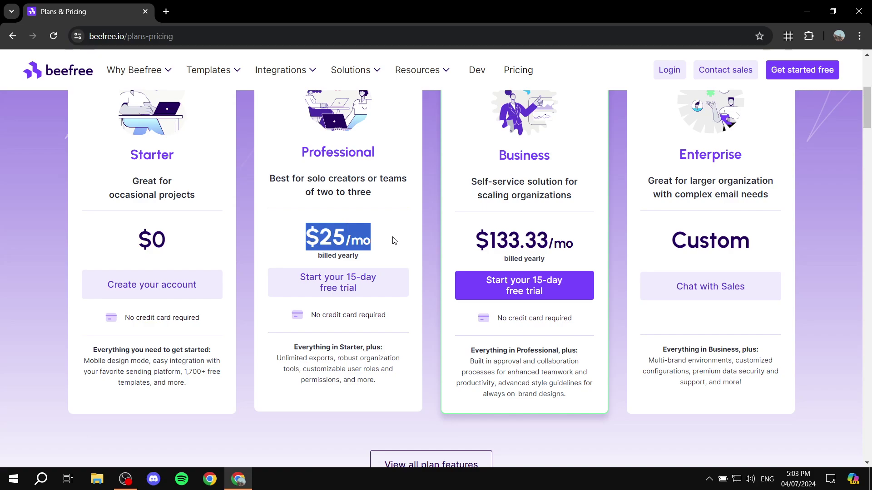
click(407, 233)
scroll(380, 227, up, 1)
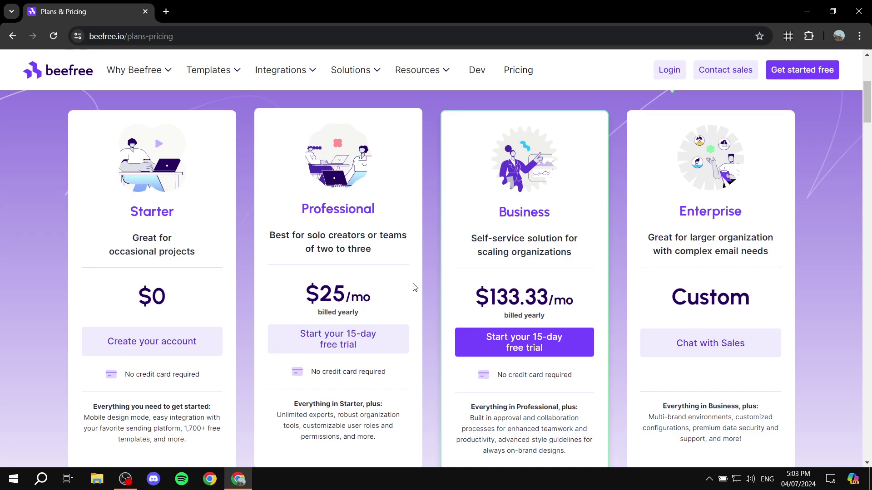
scroll(383, 296, down, 1)
drag(84, 349, 180, 394)
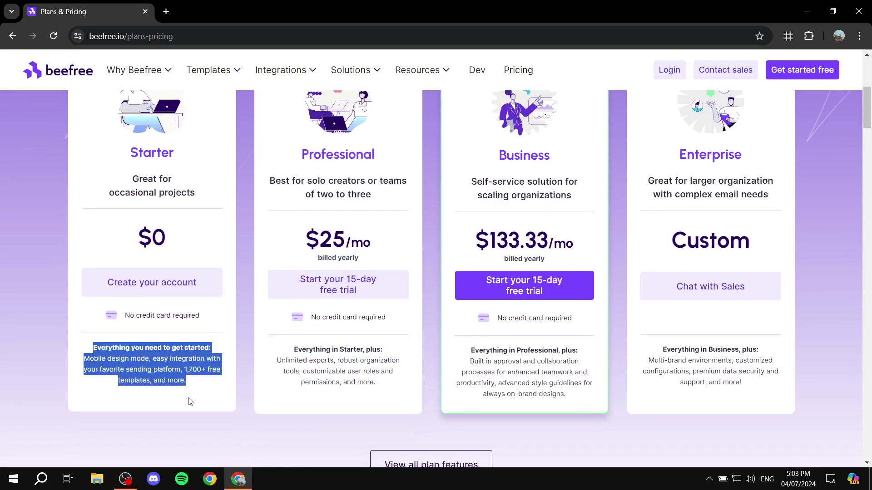
click(195, 394)
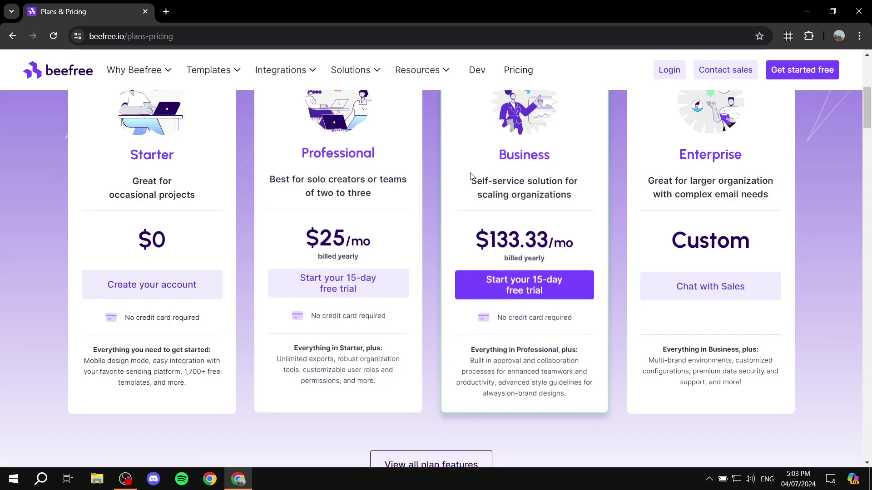
double_click(524, 155)
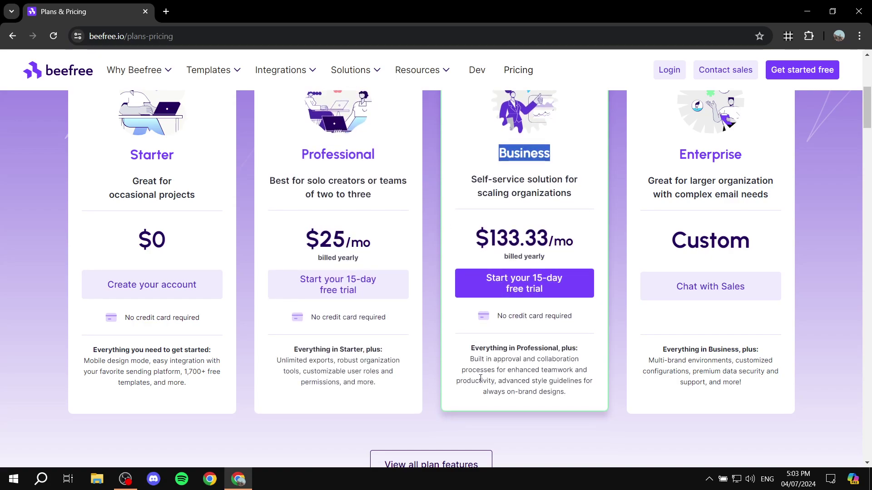
click(473, 395)
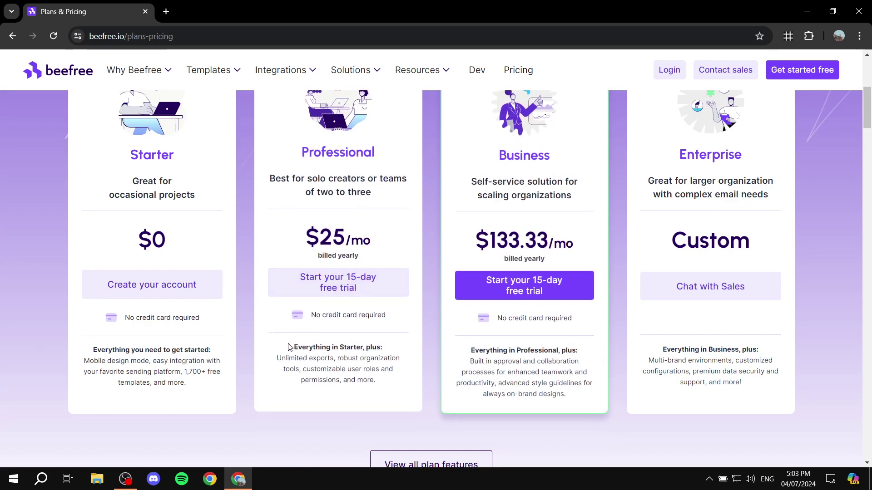
drag(292, 347, 386, 381)
click(353, 342)
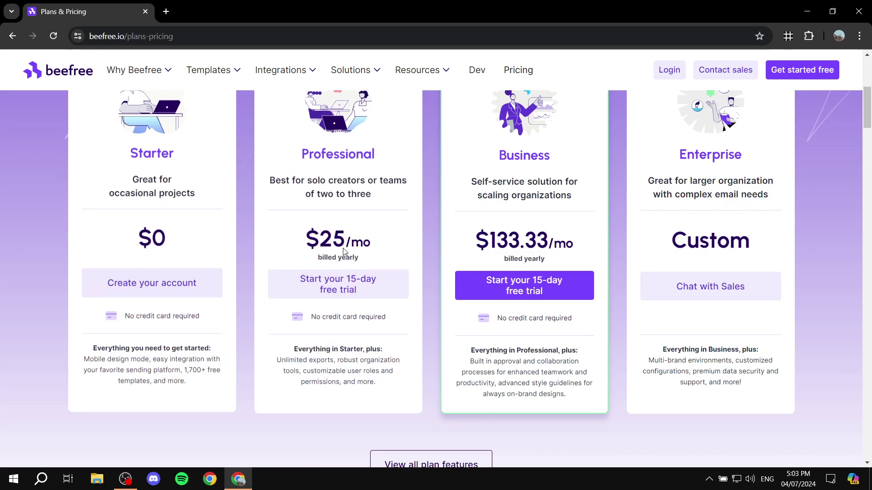
drag(114, 348, 238, 369)
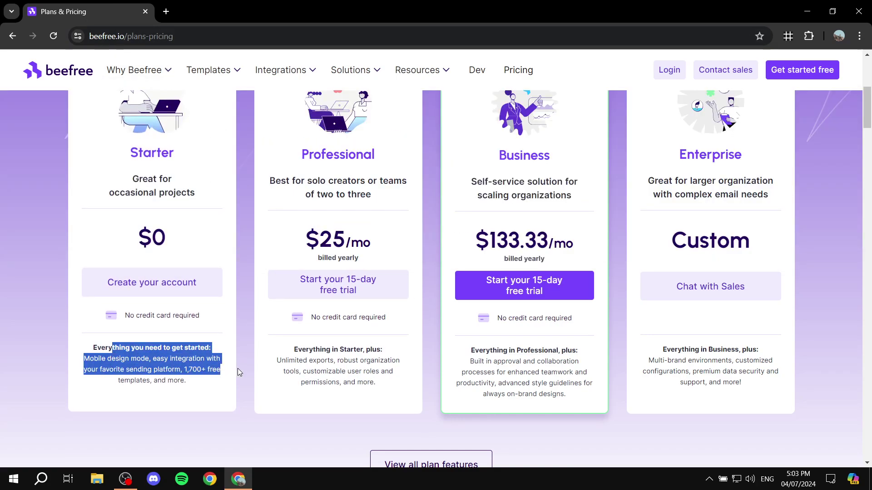
click(379, 406)
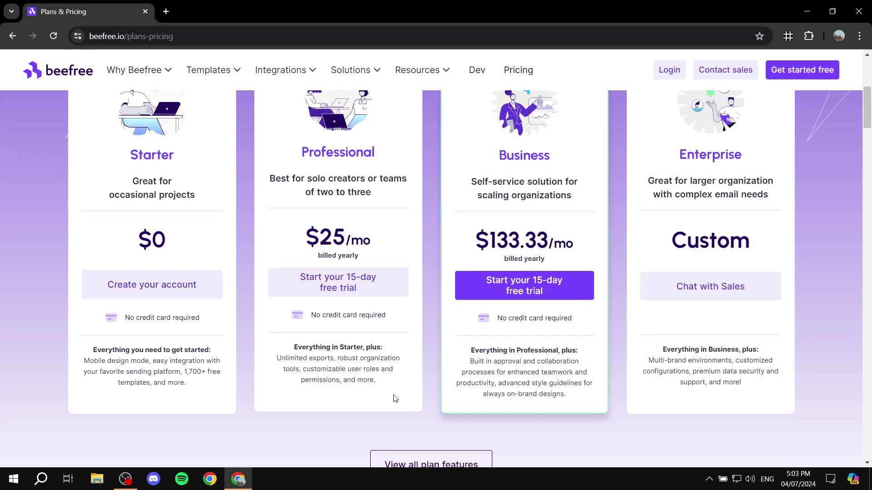
Open the free-plan signup form and dismiss the Google sign-in prompt
scroll(404, 384, up, 1)
scroll(403, 384, up, 4)
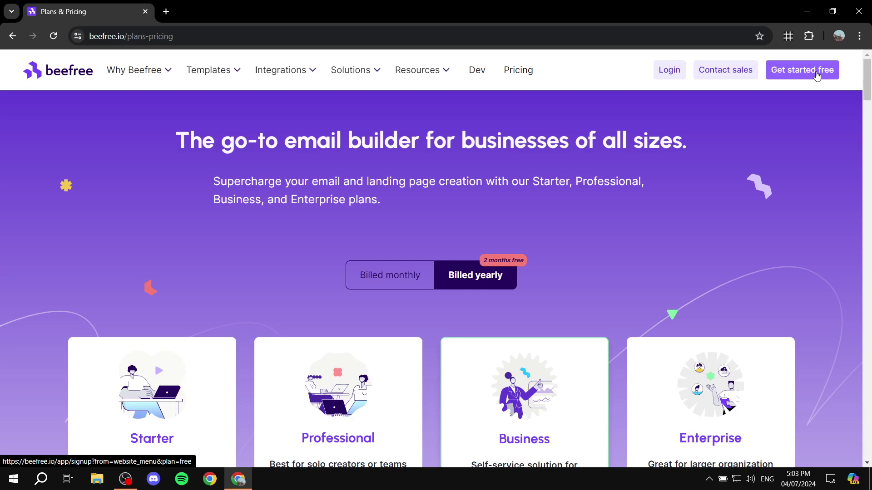
click(816, 74)
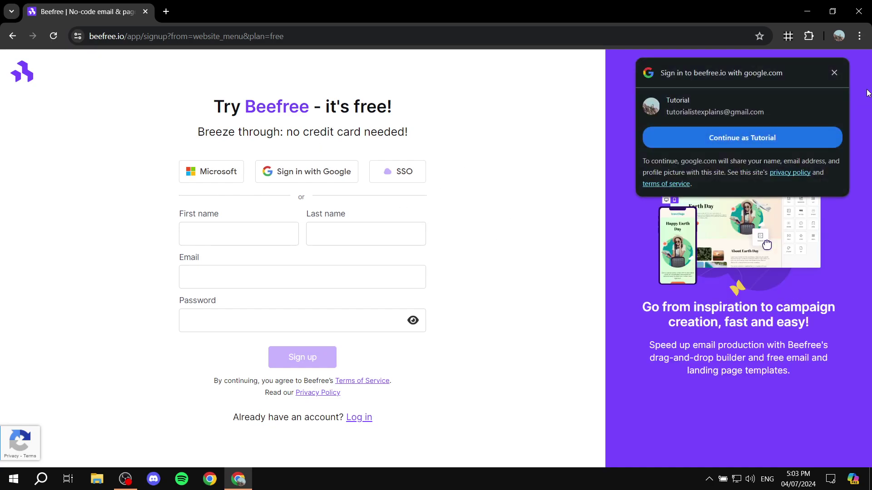
click(835, 72)
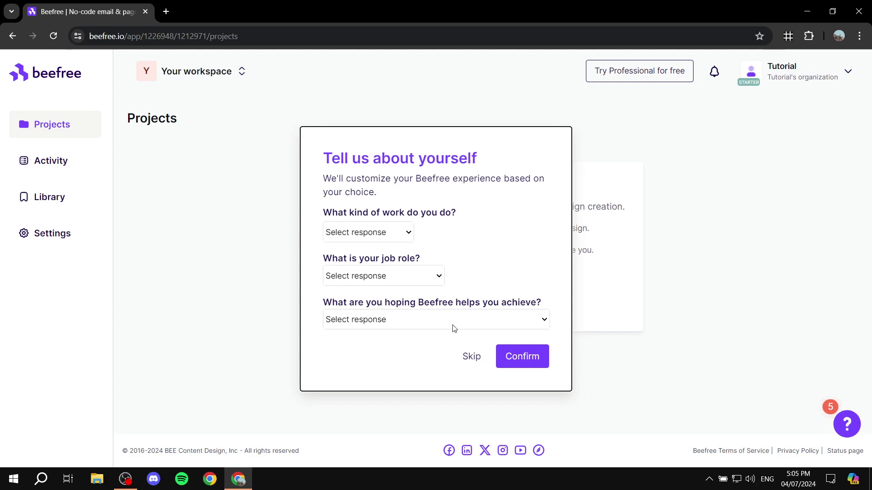
click(380, 237)
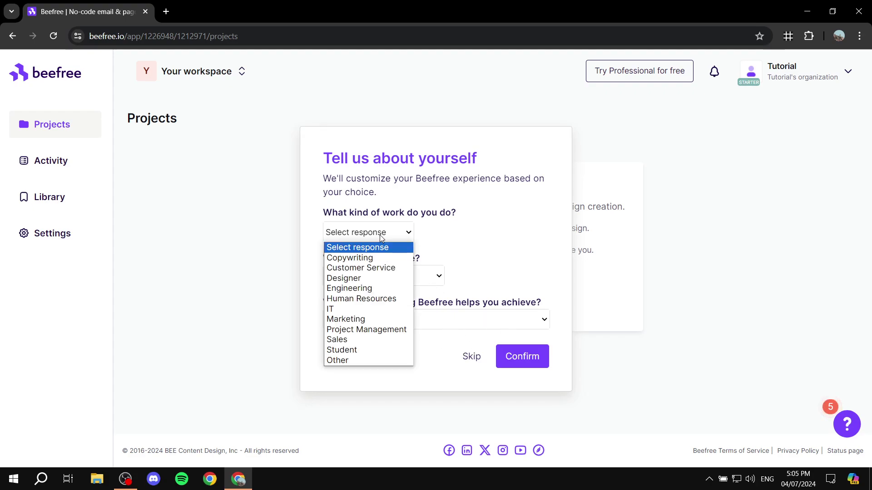
click(381, 237)
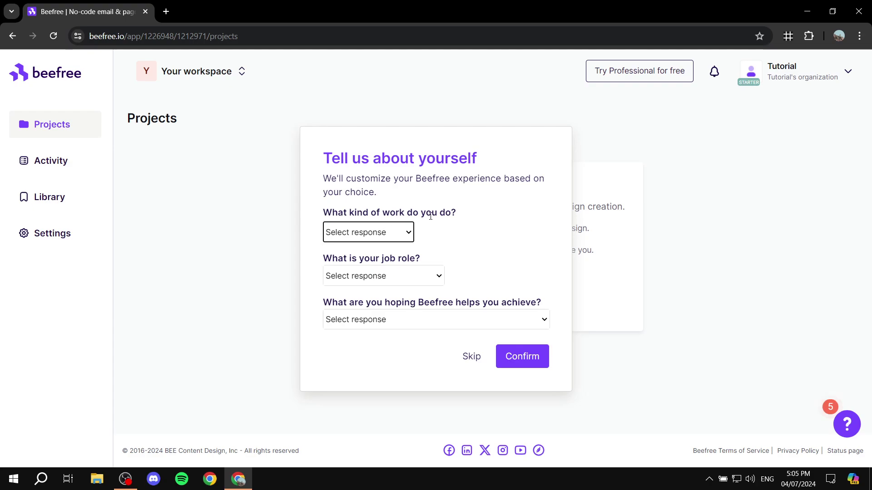
click(461, 228)
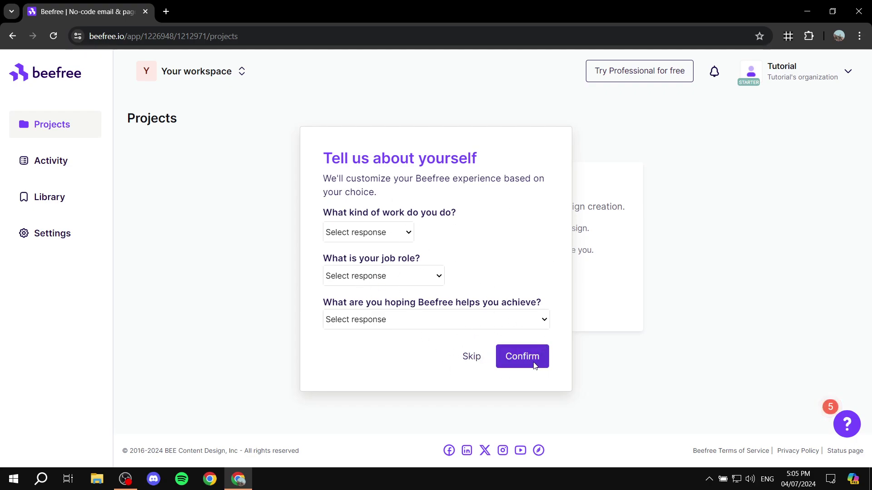
Skip the questionnaire about work, job role and goals, and dismiss the tip about creating a first design
click(472, 358)
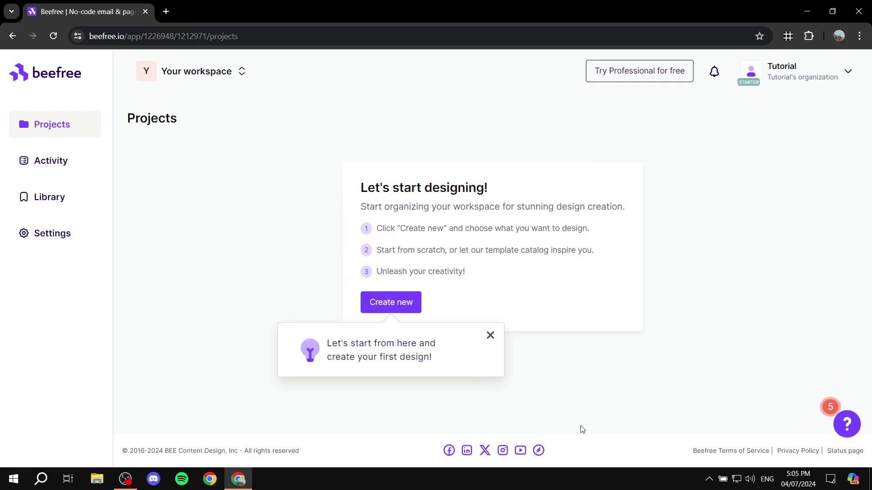
click(490, 335)
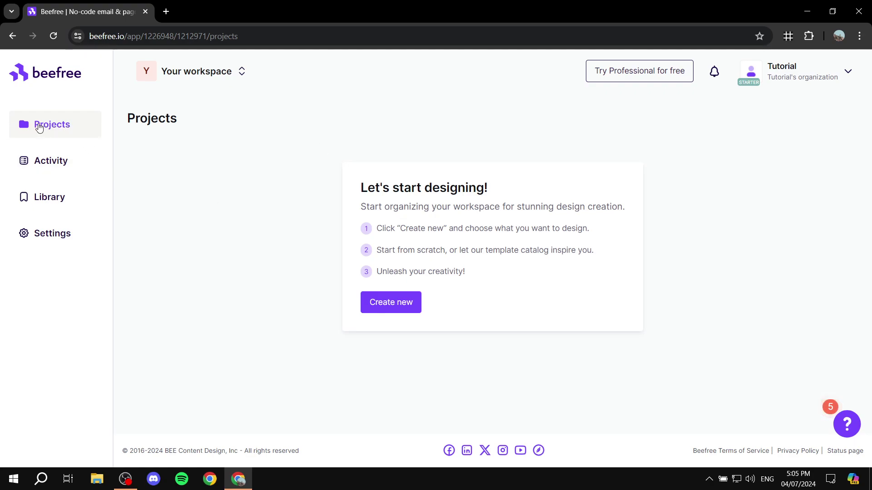
View the workspace's Activity, Library and Settings pages in turn
click(50, 162)
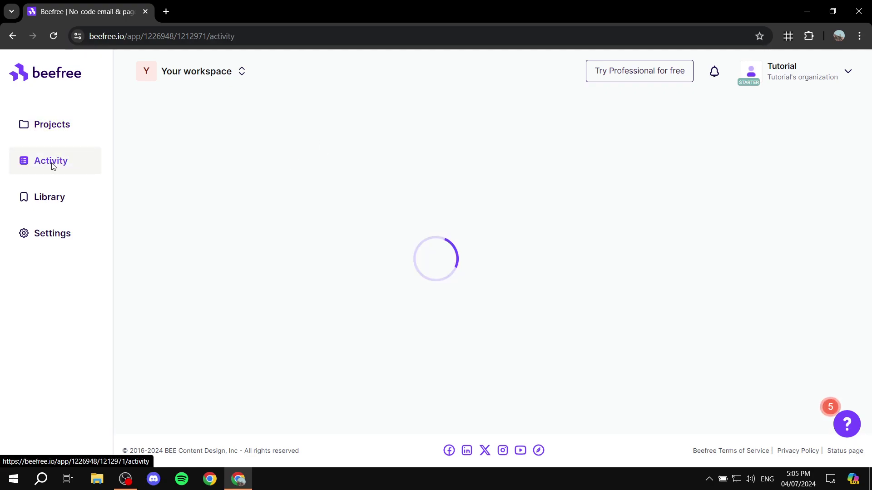
click(39, 203)
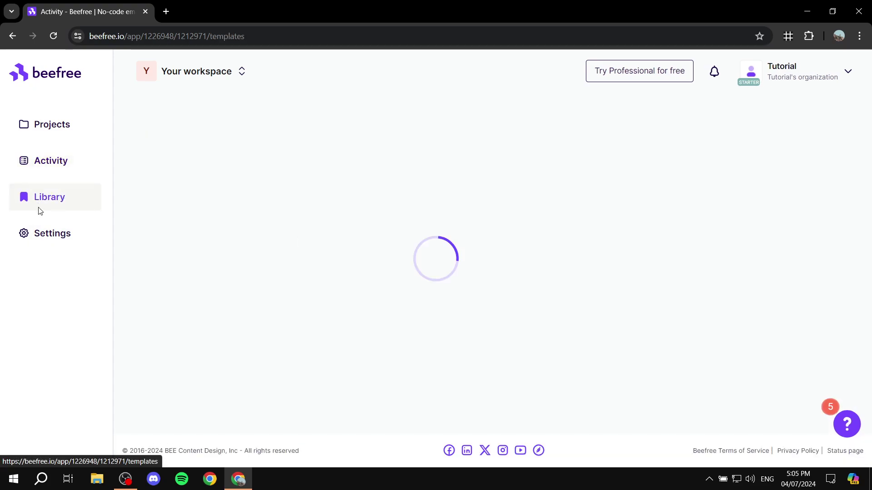
click(50, 236)
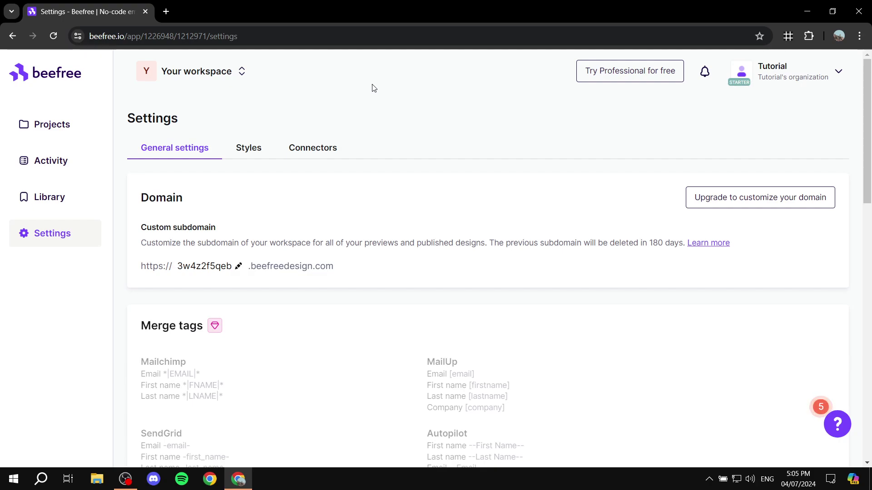
Set the workspace's custom subdomain to tutorialistexplains and confirm it
scroll(292, 211, down, 20)
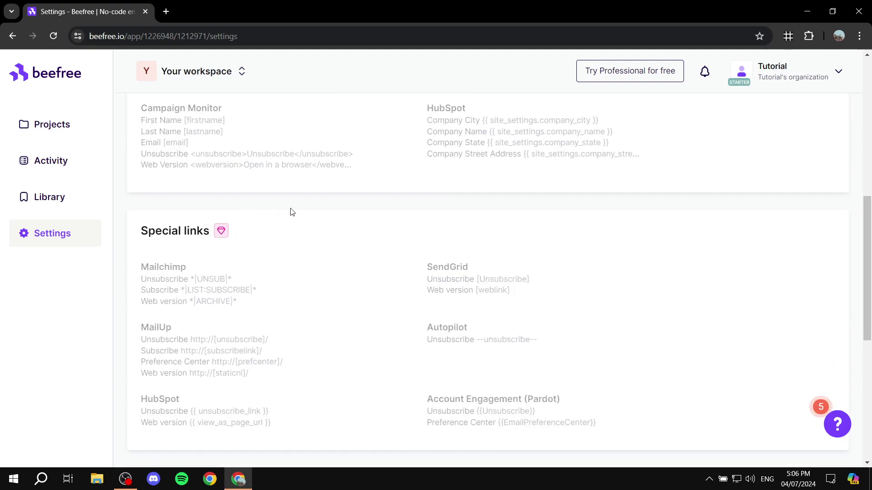
scroll(454, 240, up, 20)
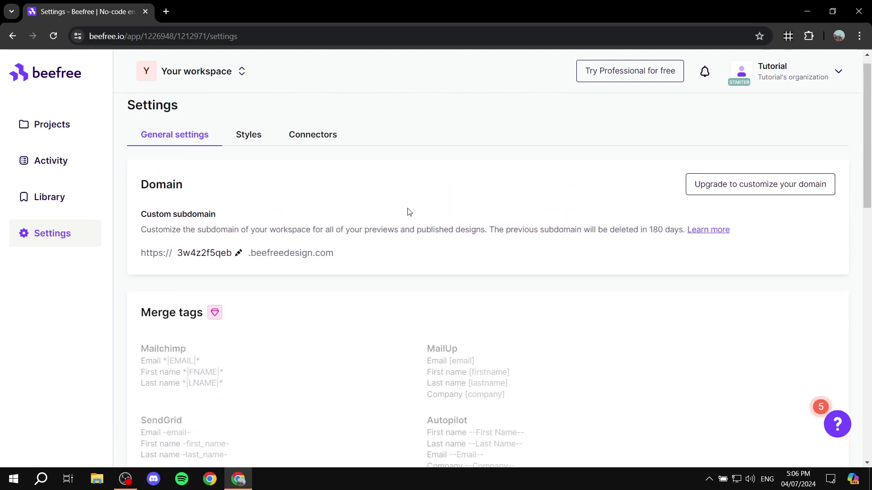
drag(143, 227, 249, 221)
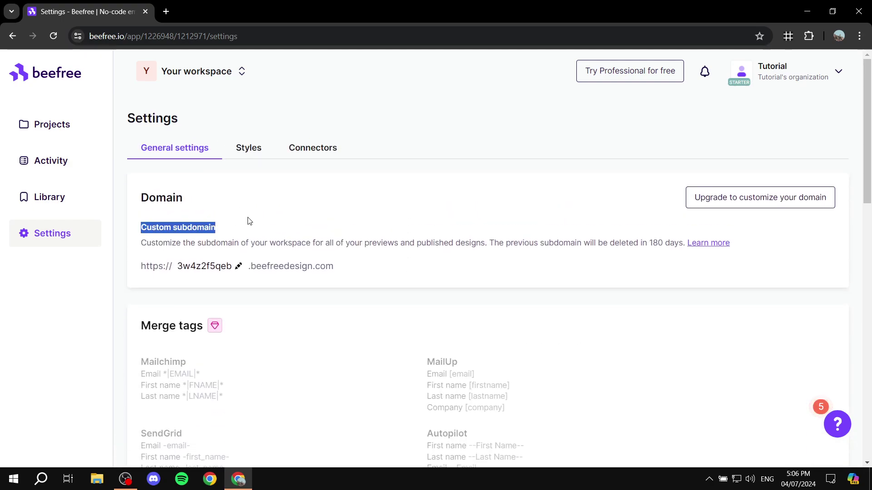
click(288, 222)
click(237, 268)
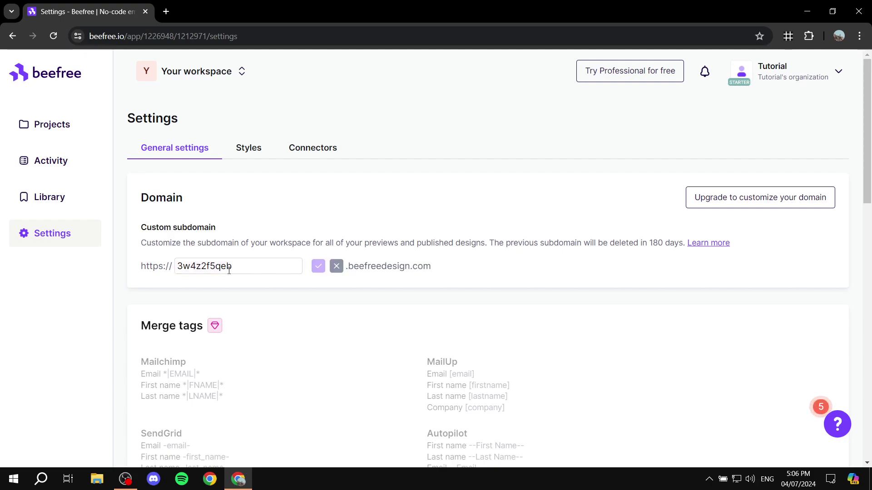
double_click(260, 271)
text(t)
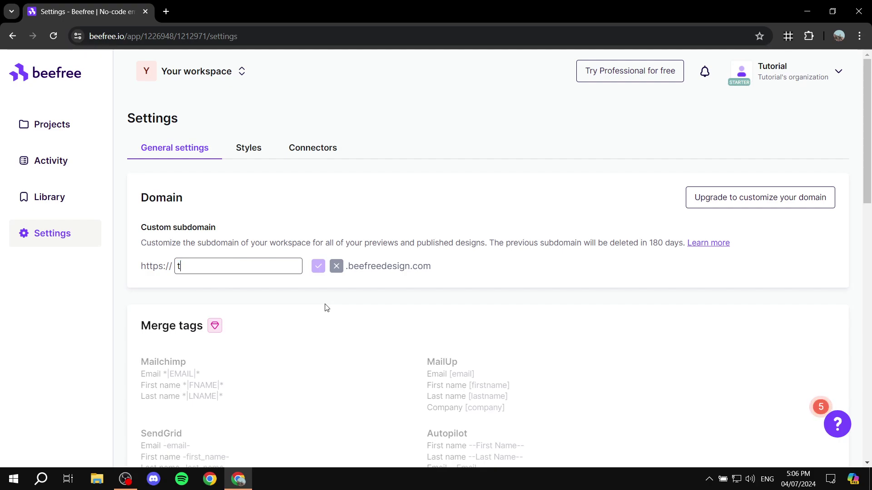
text(utorialistexp)
key(BackSpace)
text(xplains)
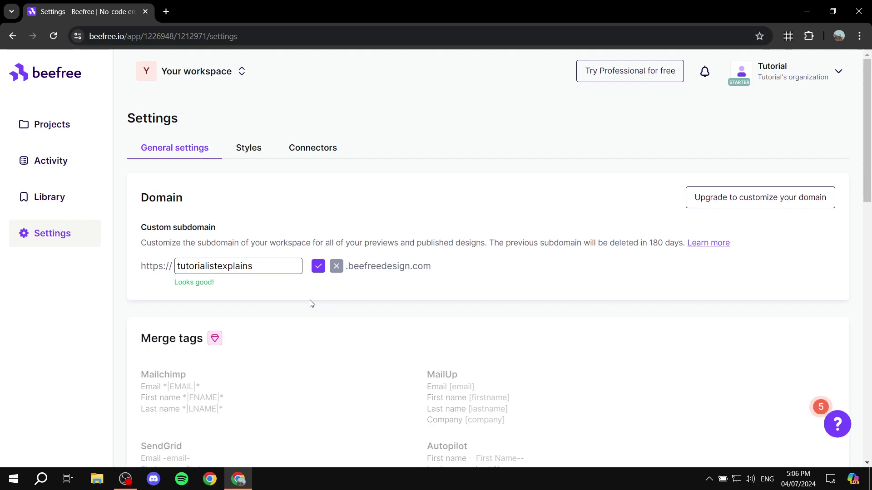
click(318, 266)
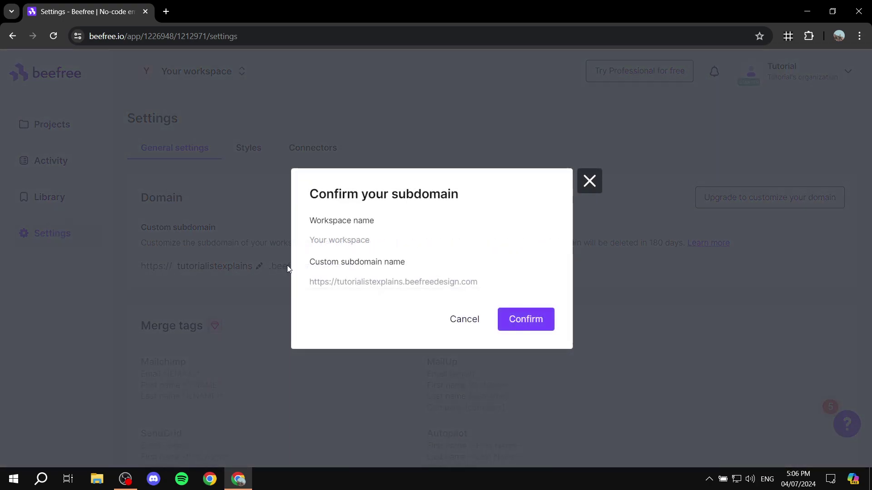
click(520, 318)
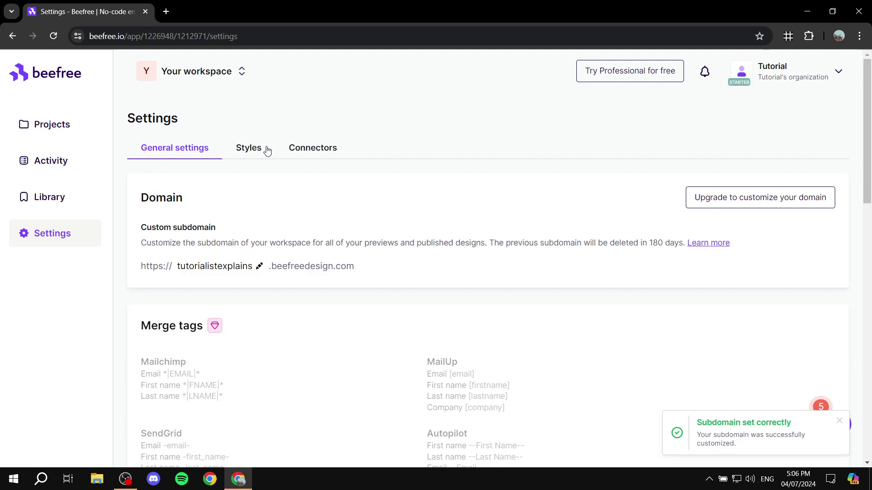
Review the merge tags and special links in the general settings, and look through the workspace's Styles settings down to the fonts
scroll(222, 312, down, 3)
scroll(155, 230, down, 4)
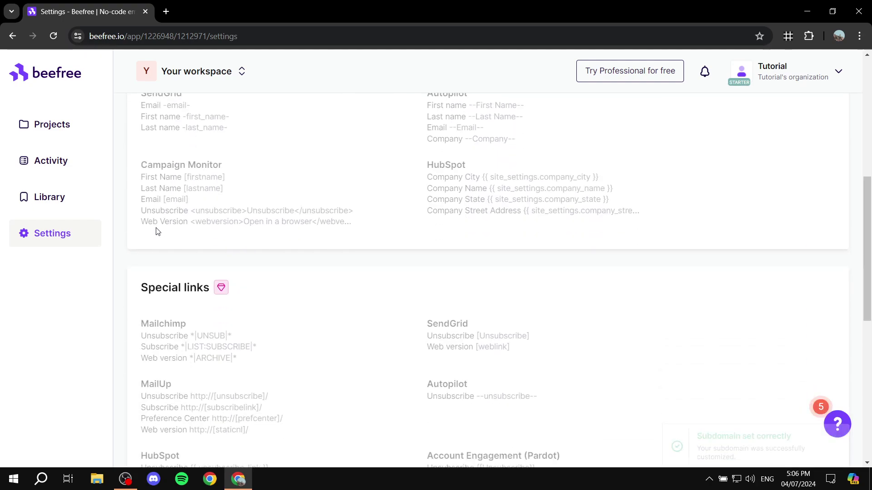
scroll(271, 241, up, 4)
scroll(271, 241, up, 3)
scroll(311, 280, down, 8)
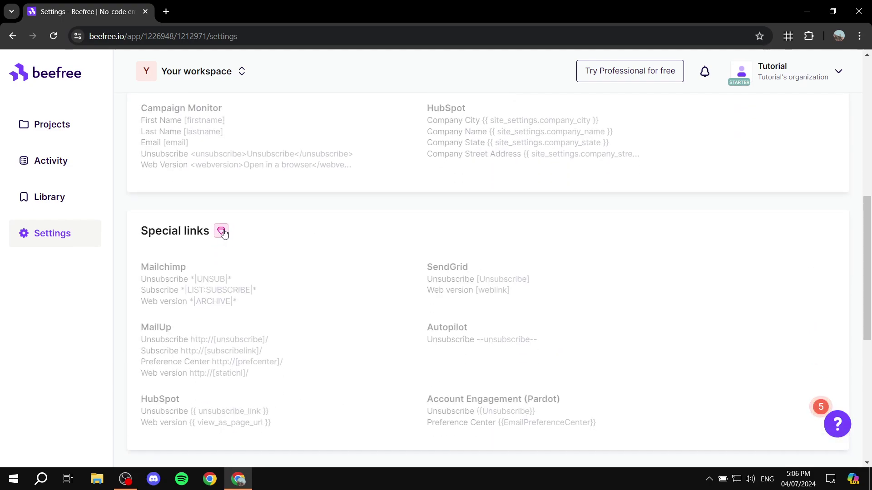
scroll(292, 214, up, 10)
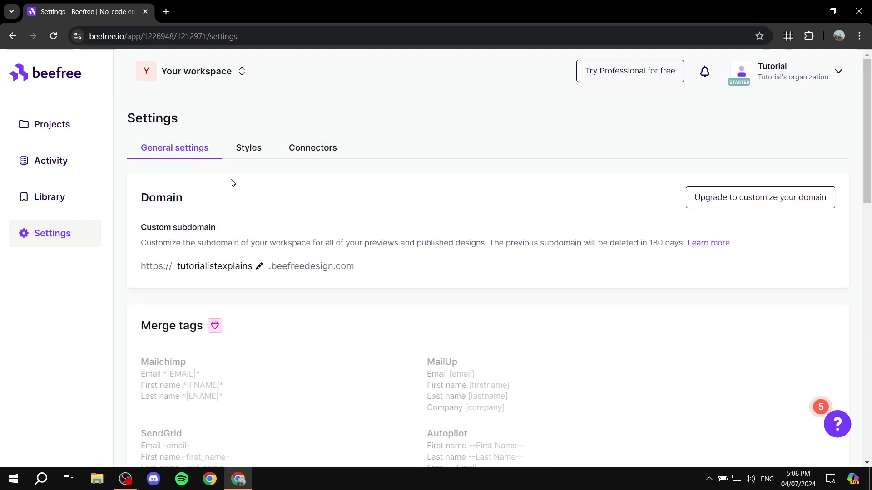
click(250, 157)
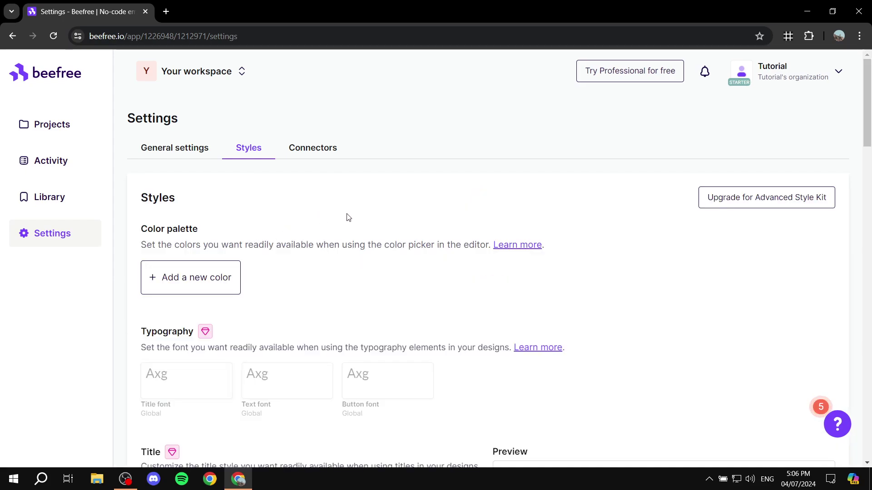
scroll(335, 233, down, 10)
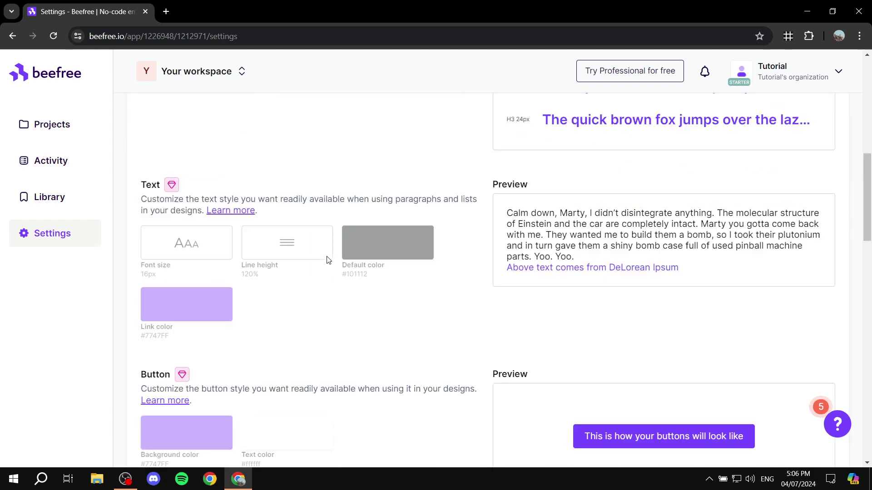
scroll(327, 260, down, 12)
scroll(272, 218, up, 2)
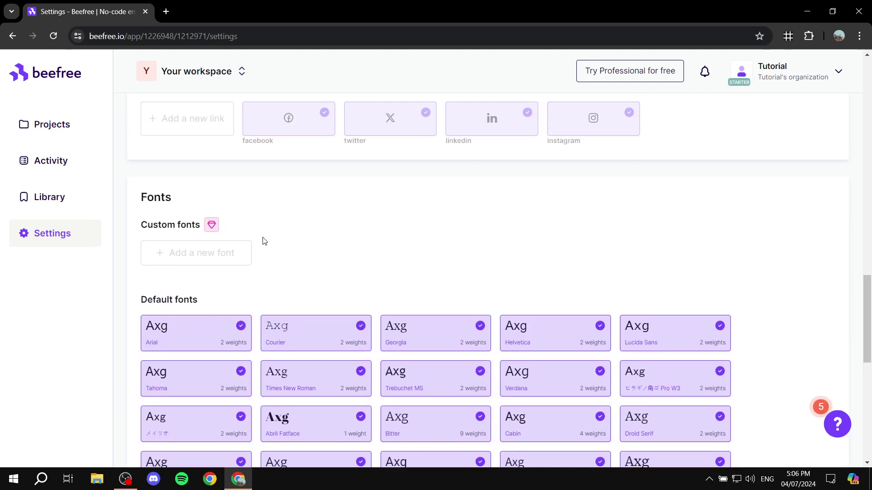
Disable and re-enable the Arial default font, and look through the remaining default fonts and the web fonts
scroll(237, 277, down, 2)
click(242, 226)
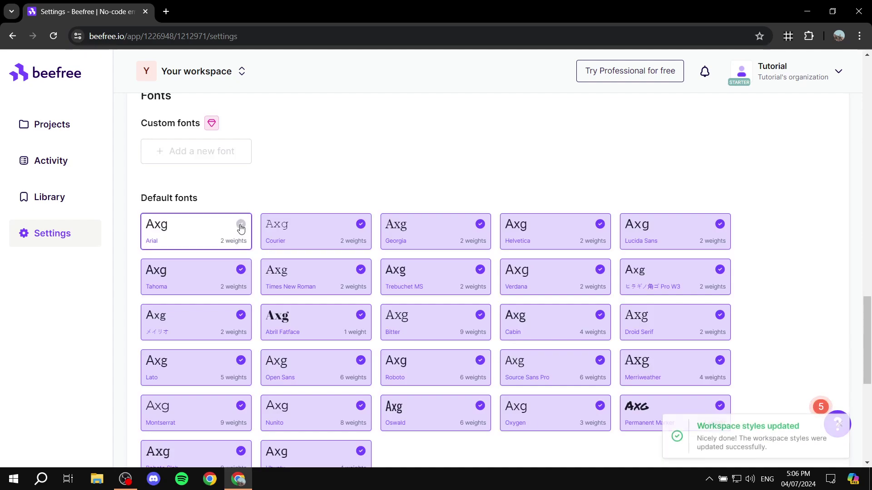
click(242, 226)
scroll(408, 227, down, 7)
scroll(410, 227, up, 7)
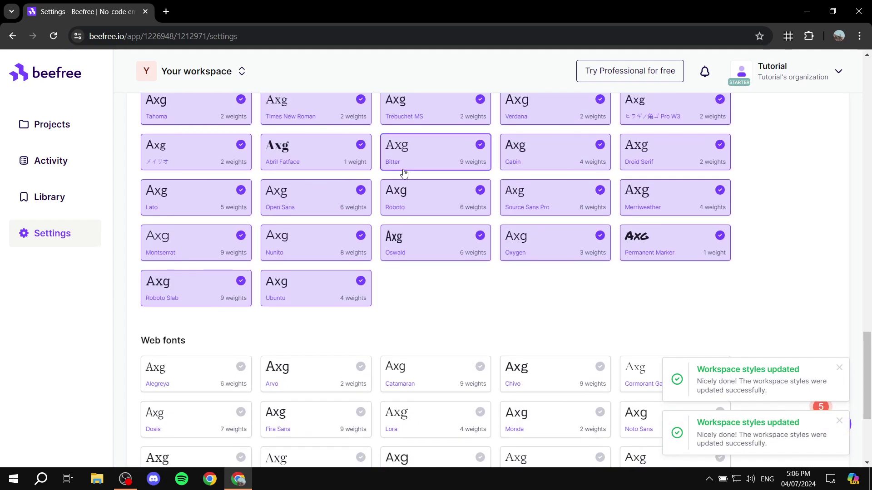
scroll(399, 208, down, 7)
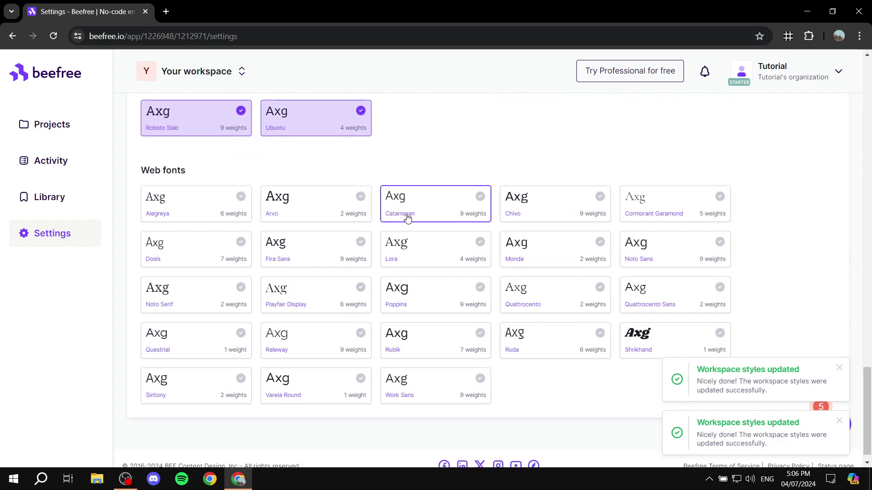
Add a color named Black with hex 000000 to the workspace's color palette
scroll(403, 228, up, 12)
scroll(400, 228, up, 10)
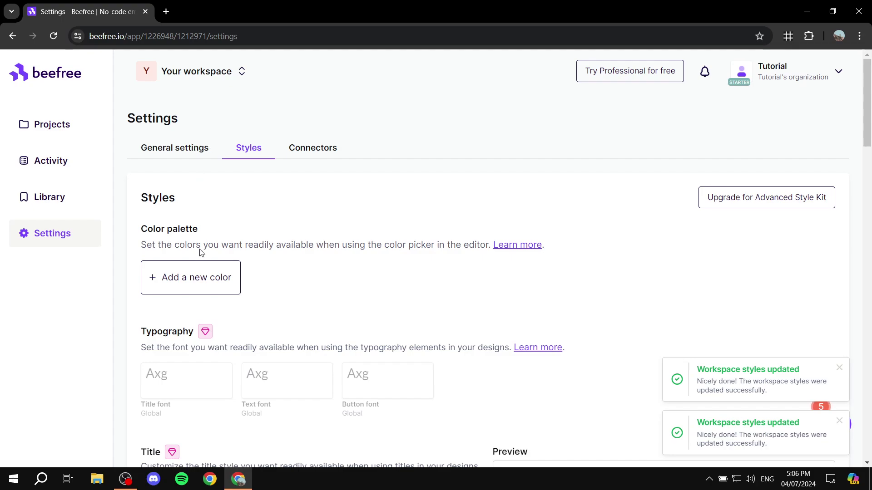
click(195, 277)
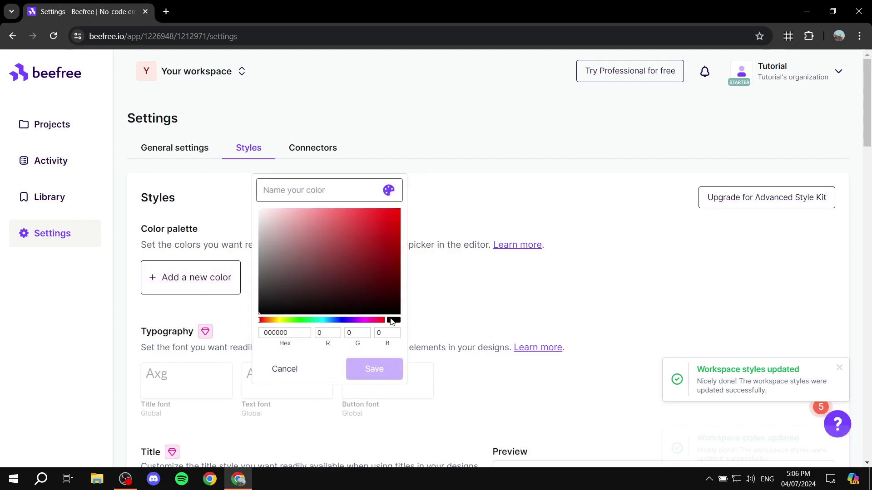
mouse_move(393, 309)
mouse_down()
mouse_move(383, 300)
mouse_move(427, 298)
mouse_move(399, 317)
mouse_move(388, 307)
mouse_move(394, 321)
mouse_up()
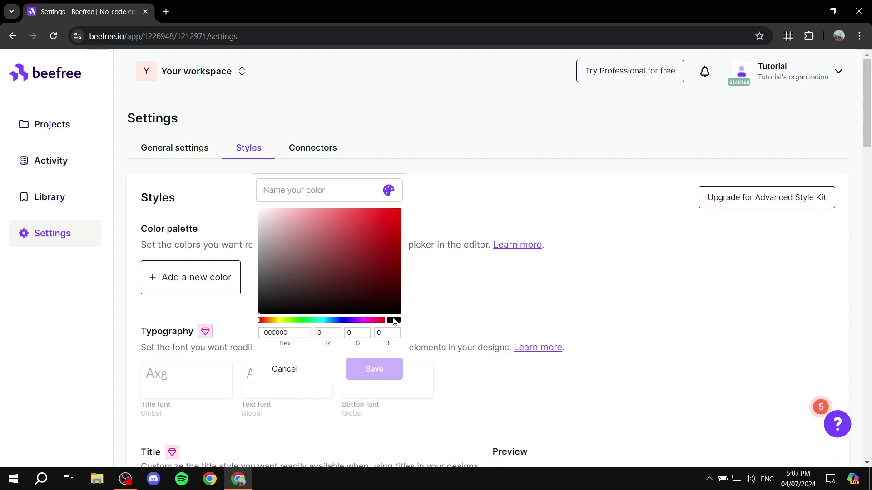
click(324, 184)
click(393, 317)
click(311, 186)
text(Black)
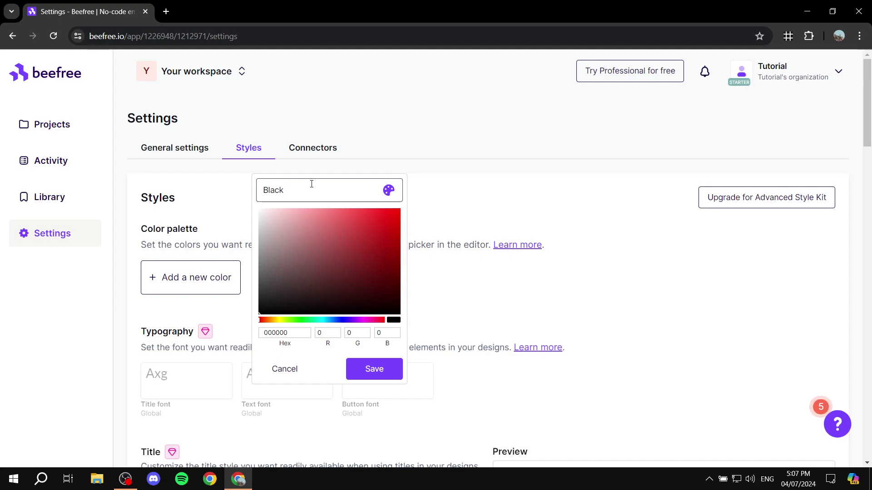
click(370, 366)
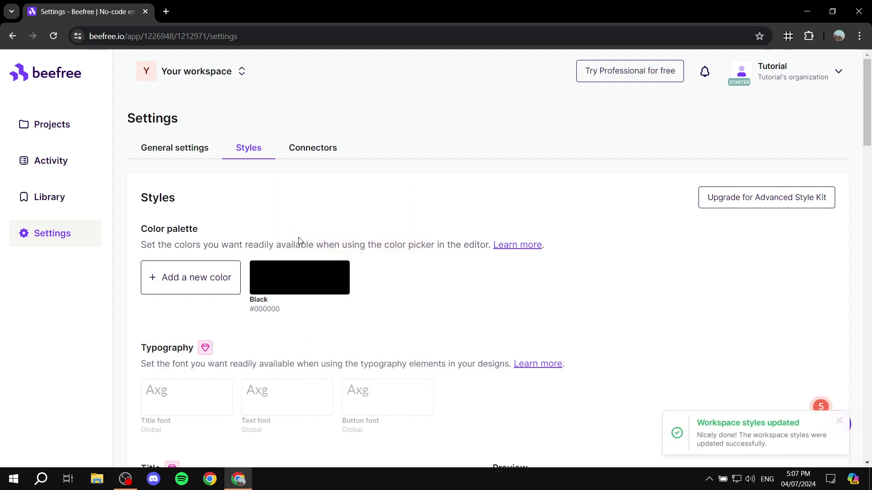
Add a dark red shade, hex 5C0000, to the color palette under the name Dark red
click(198, 274)
drag(386, 300, 420, 281)
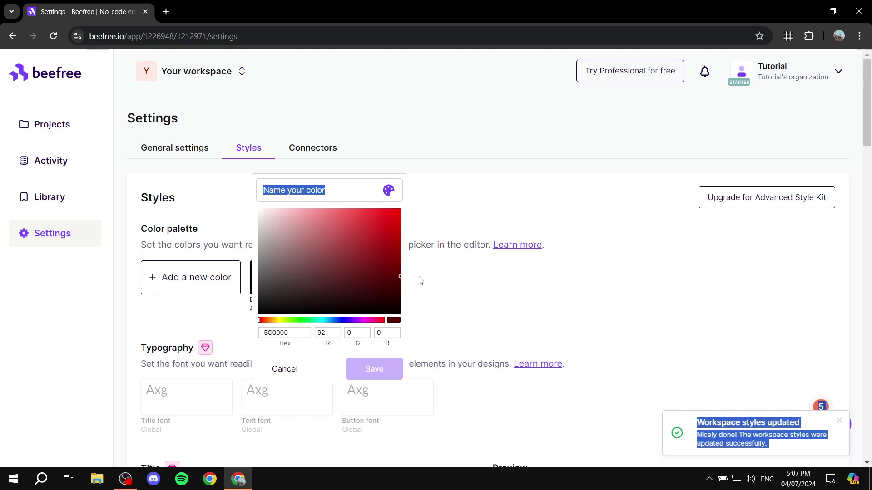
click(352, 187)
text(Dark red)
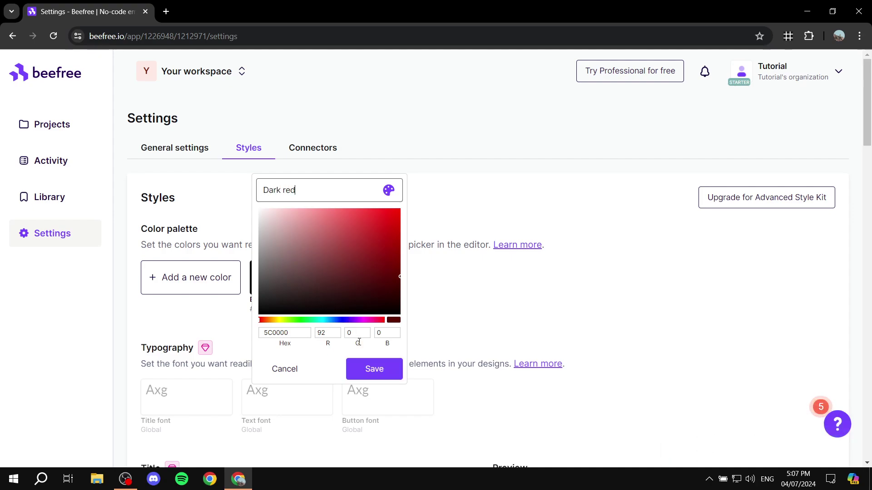
click(370, 368)
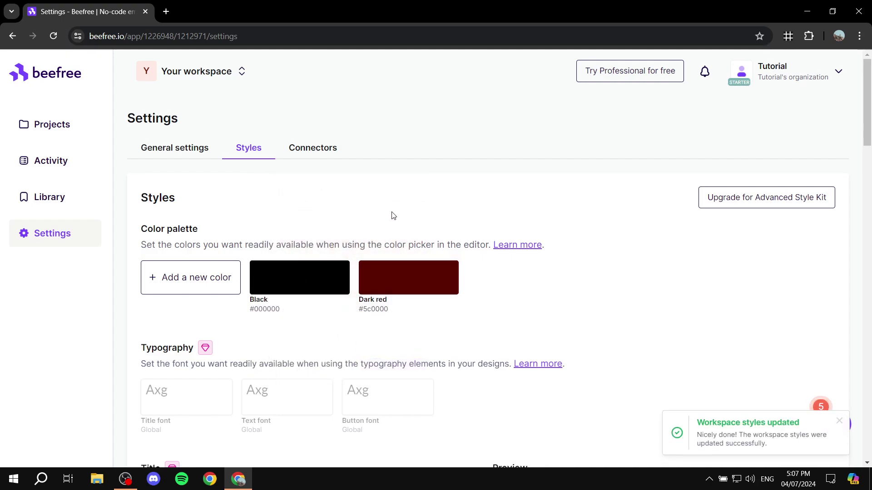
Examine the list of Connectors for the email and marketing services that can be linked to the workspace
click(327, 153)
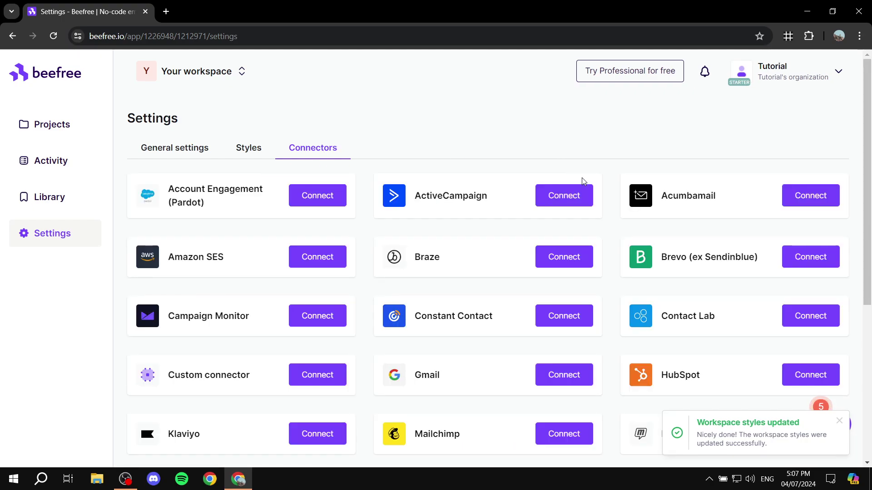
scroll(432, 252, down, 6)
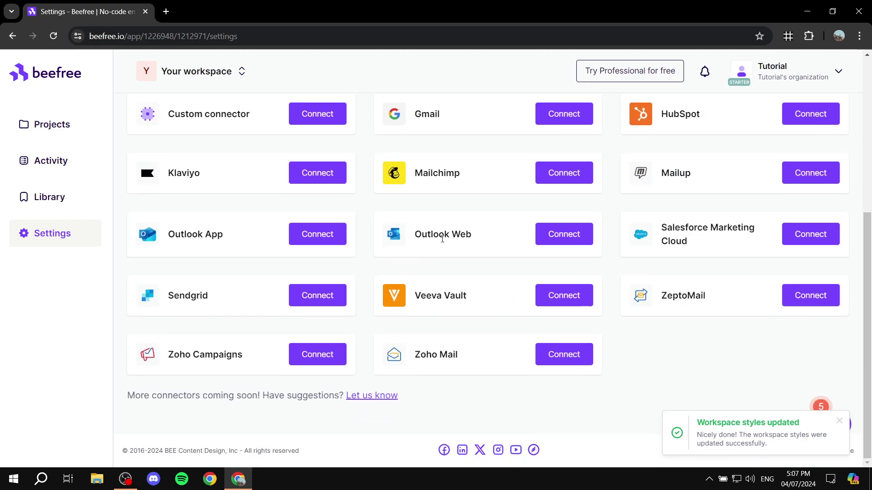
scroll(459, 301, up, 6)
scroll(422, 220, down, 6)
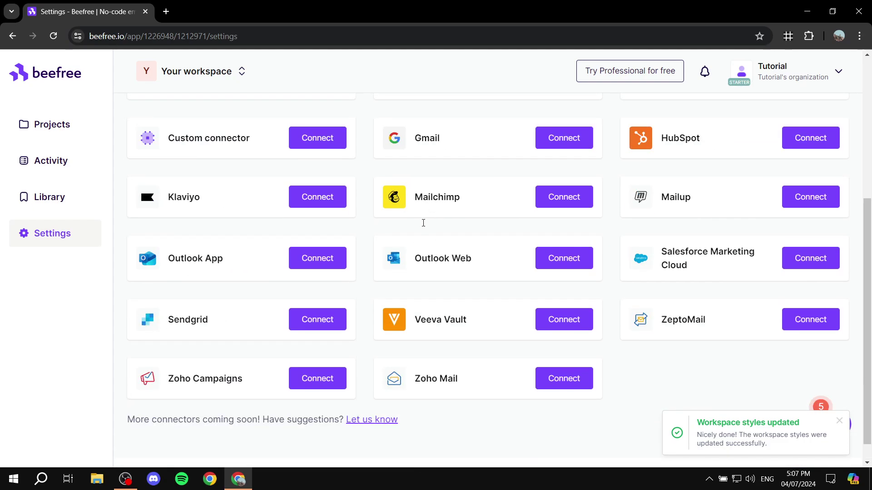
scroll(710, 307, up, 1)
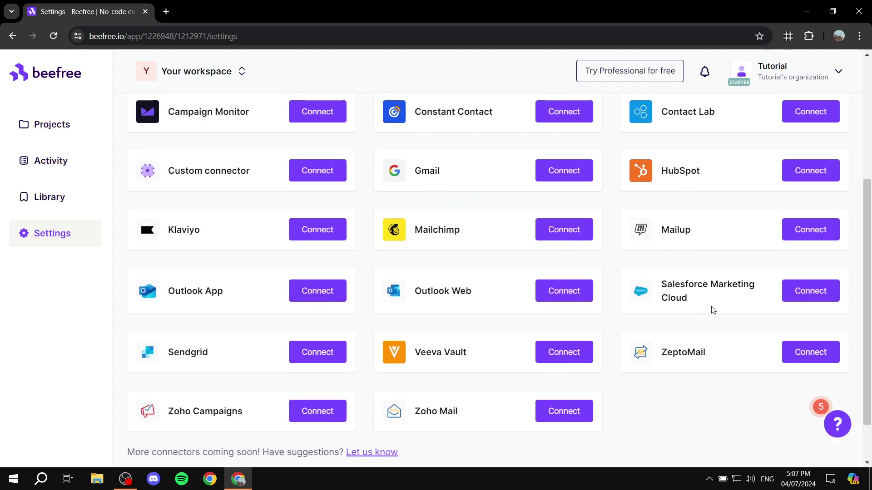
scroll(642, 361, down, 1)
scroll(210, 295, up, 1)
scroll(202, 354, up, 2)
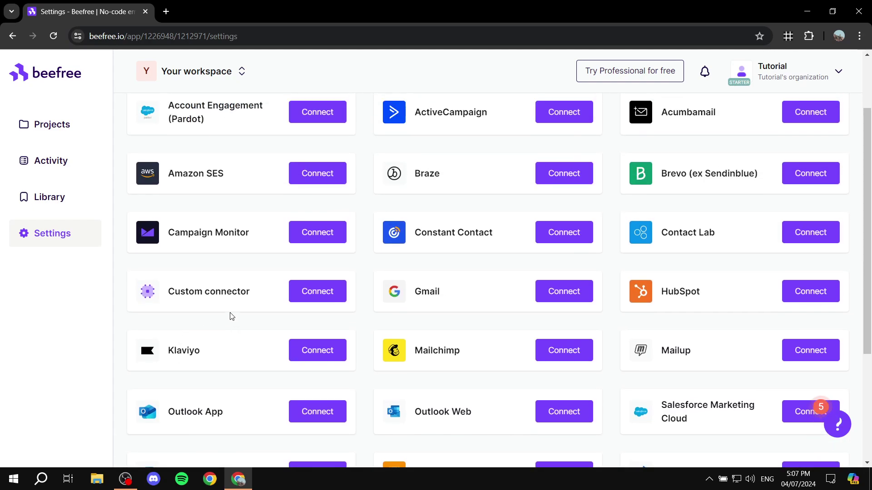
scroll(273, 309, up, 2)
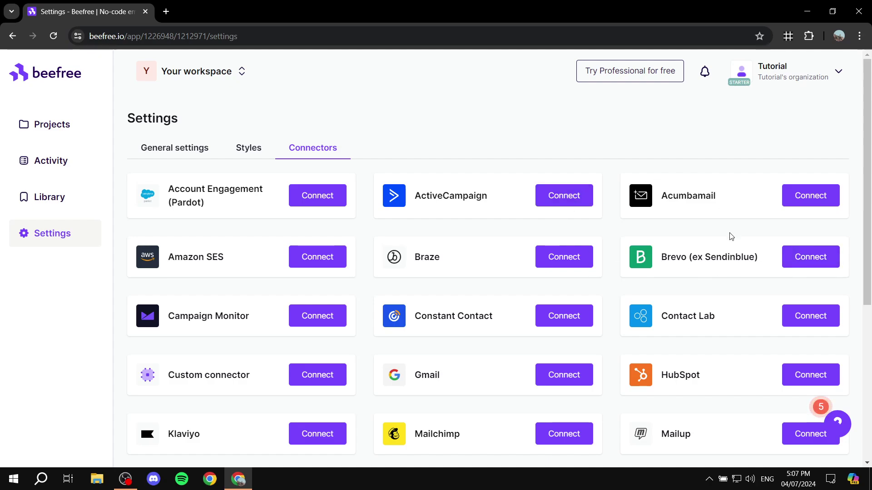
scroll(550, 225, down, 4)
scroll(593, 164, up, 4)
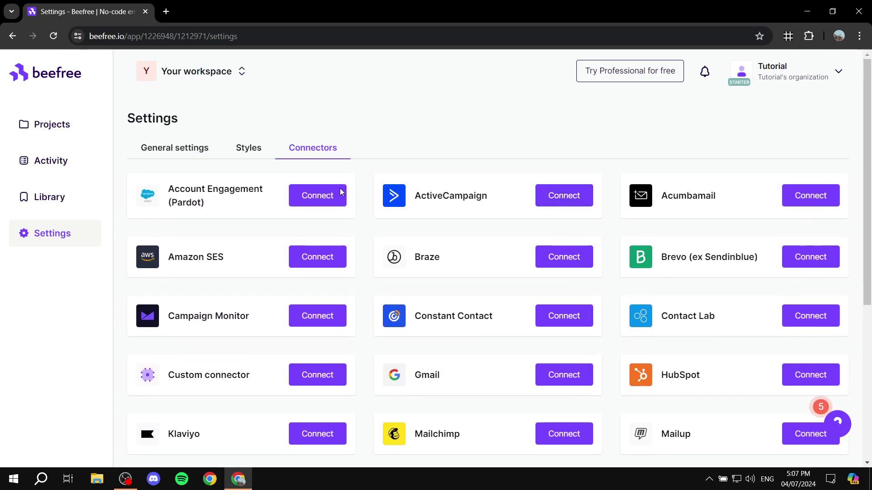
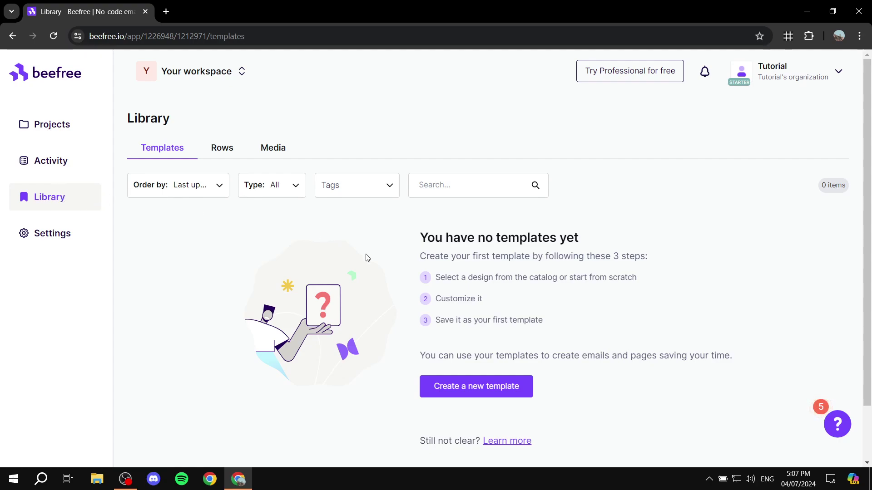
Look over the Library's templates page and open the options for creating a new design in Projects
scroll(366, 257, down, 2)
scroll(400, 291, up, 2)
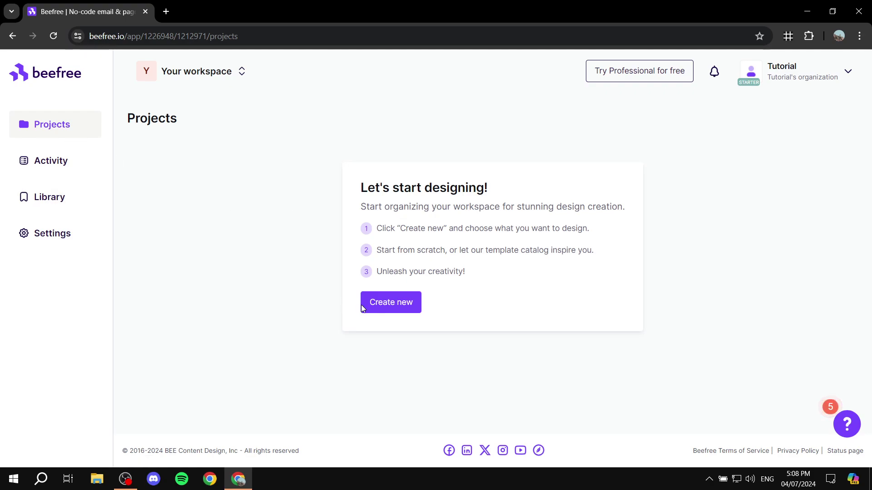
click(376, 310)
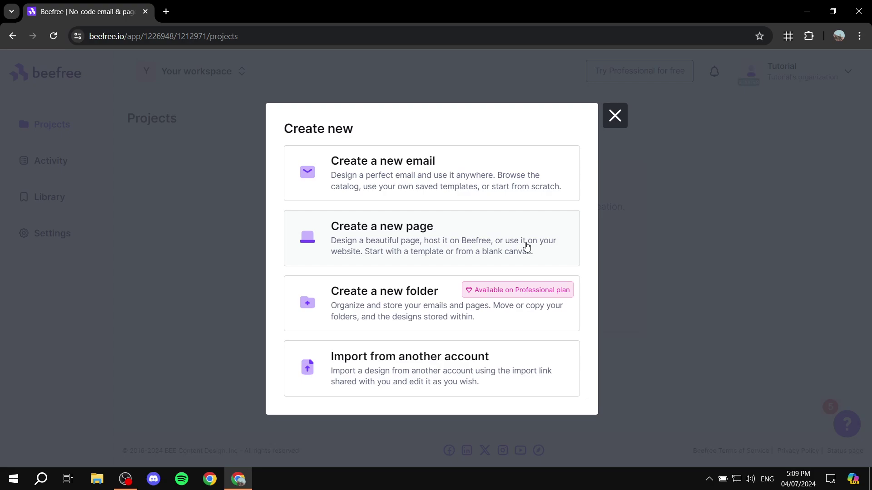
Create a new page from the National Pet Day template and dismiss the offer to explore the builder's options
click(448, 229)
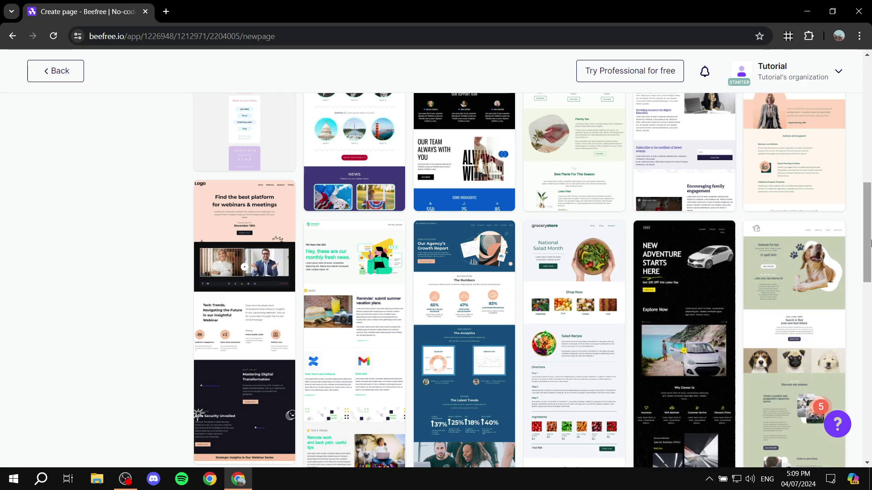
mouse_move(813, 352)
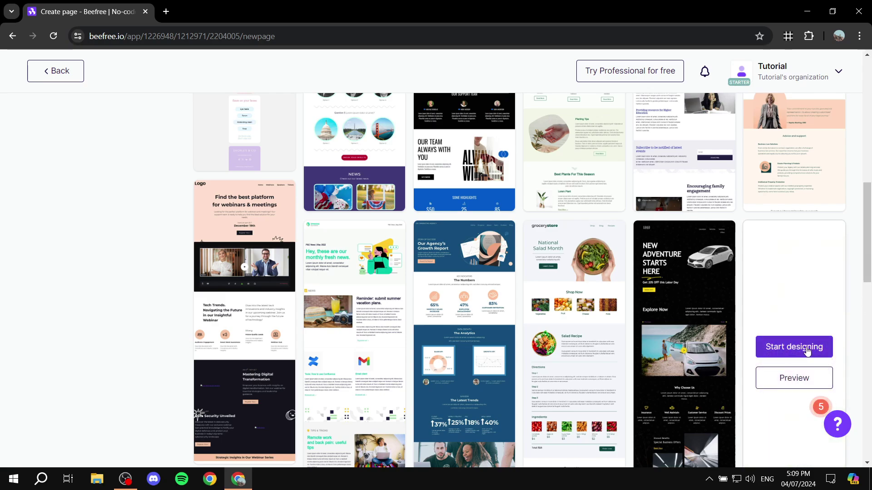
click(790, 349)
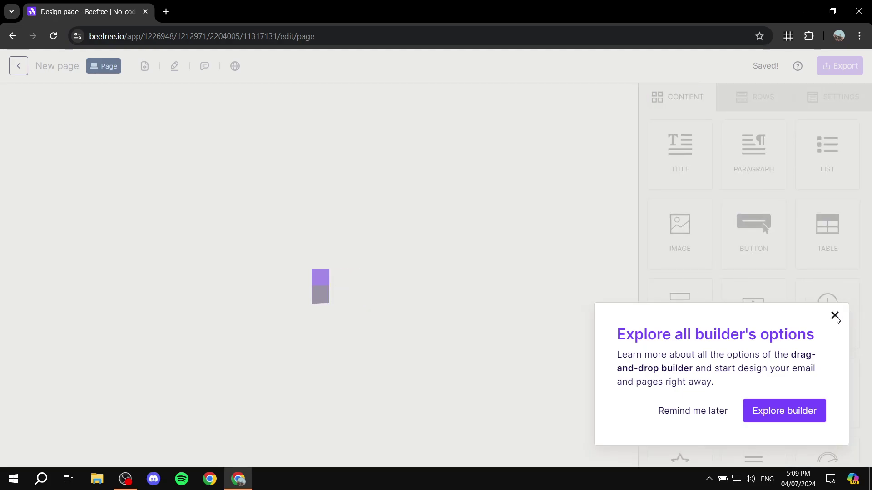
click(835, 317)
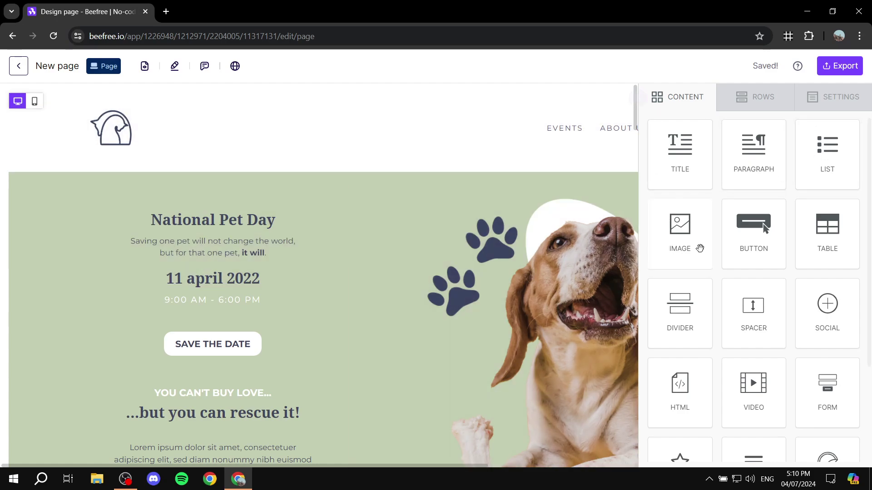
Look over the page with the side panel collapsed, select the dog image, and bring the panel back to show its properties
click(637, 98)
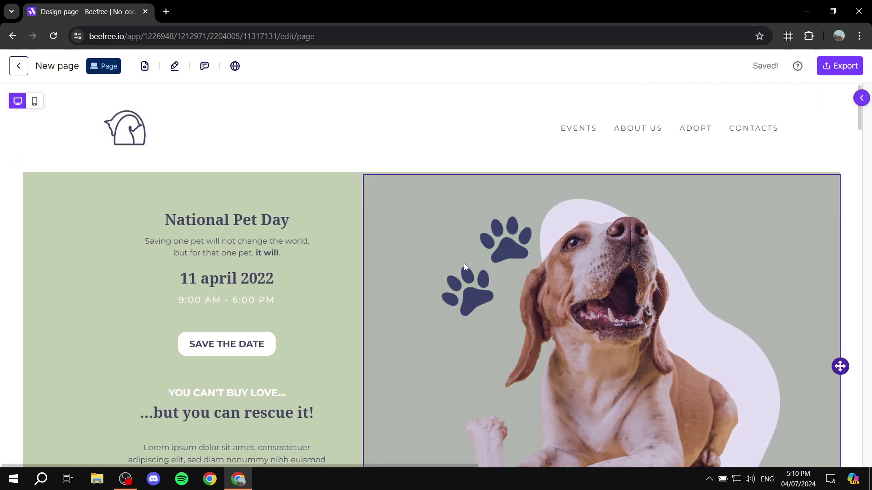
scroll(462, 217, down, 4)
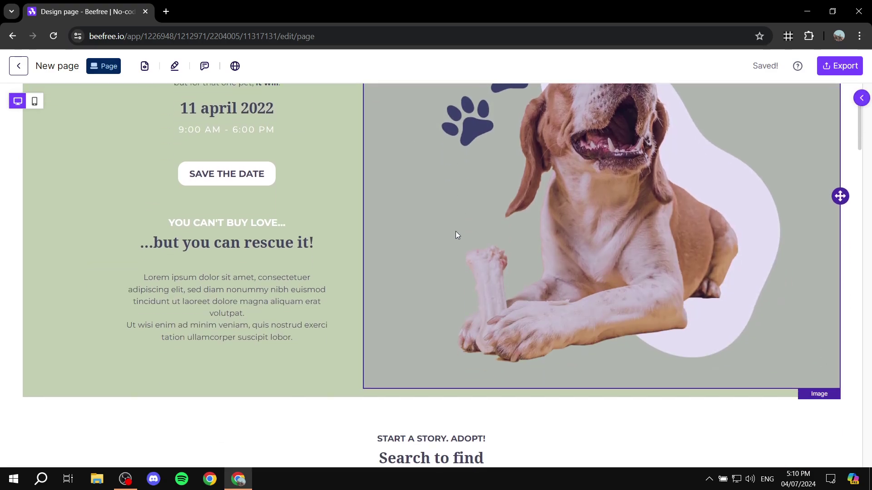
click(481, 216)
scroll(621, 198, up, 3)
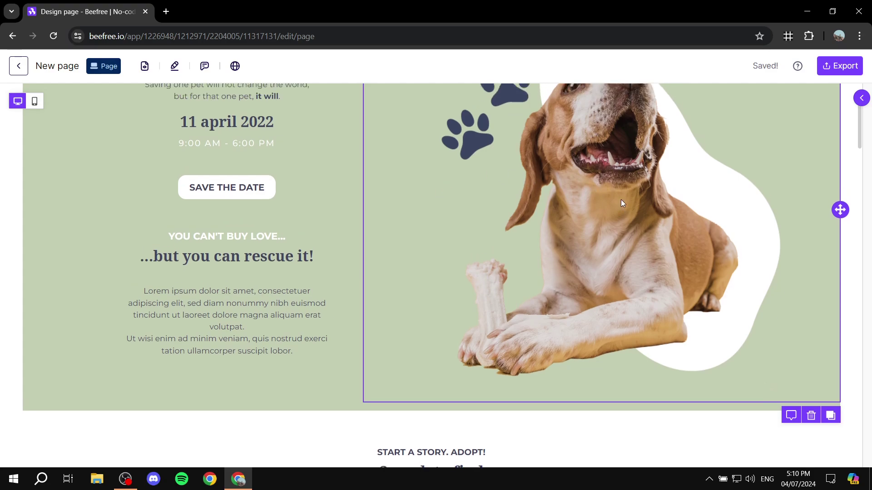
scroll(629, 194, down, 4)
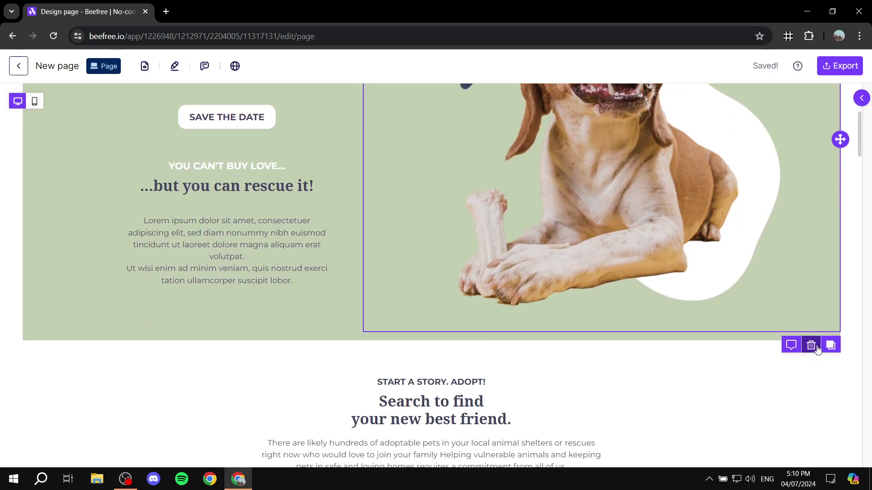
scroll(639, 241, up, 4)
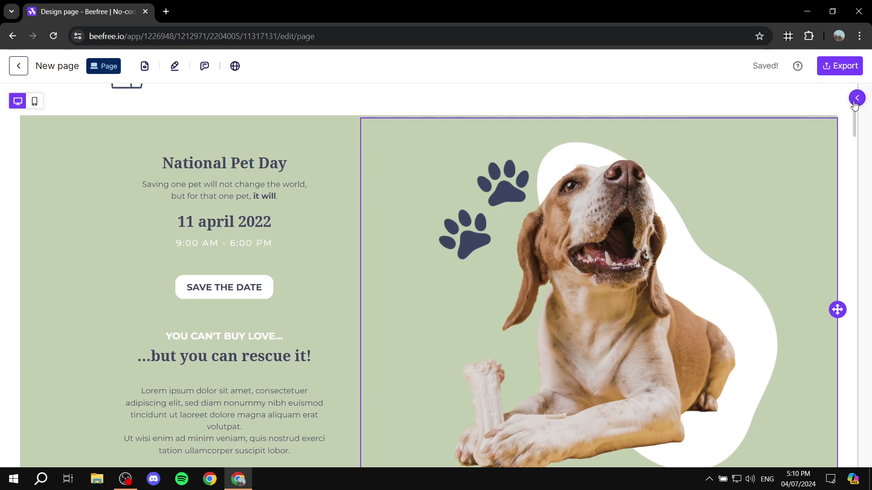
click(857, 98)
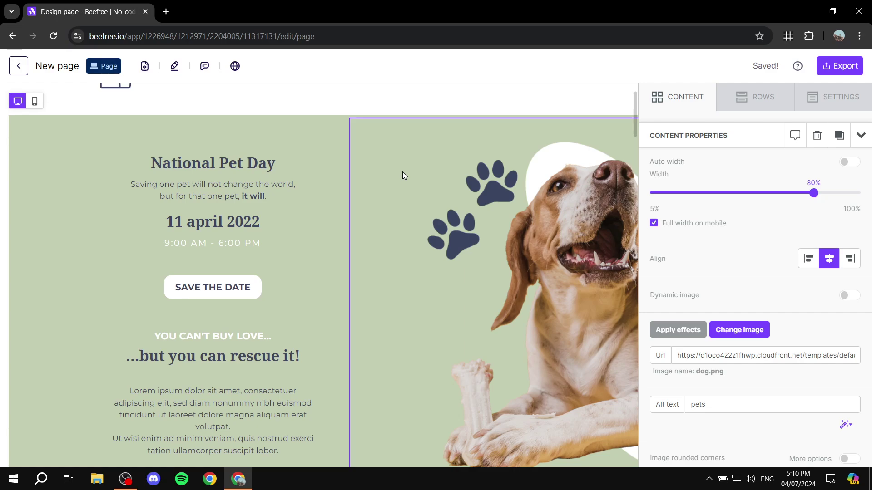
Replace the National Pet Day heading with the text "The text you want"
click(325, 158)
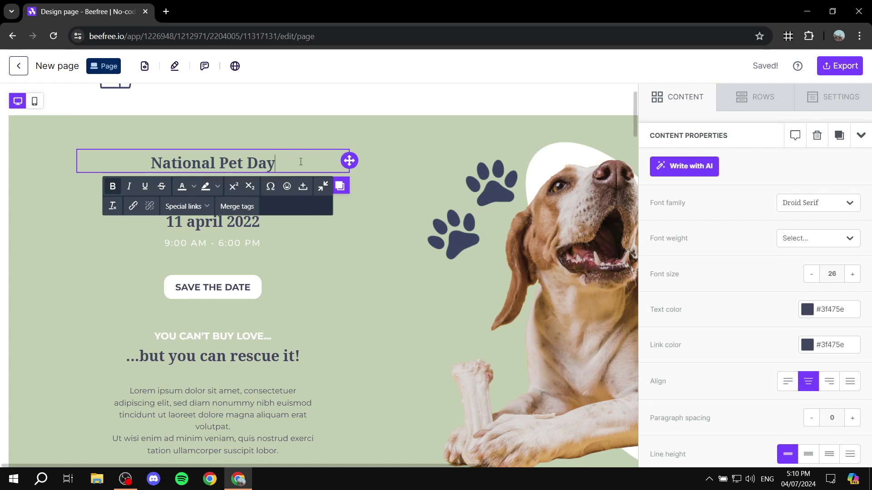
key(BackSpace)
key(BackSpace)
key(BackSpace)
key(BackSpace)
key(BackSpace)
key(BackSpace)
key(BackSpace)
key(BackSpace)
key(BackSpace)
key(BackSpace)
key(BackSpace)
key(BackSpace)
key(BackSpace)
key(BackSpace)
key(BackSpace)
key(BackSpace)
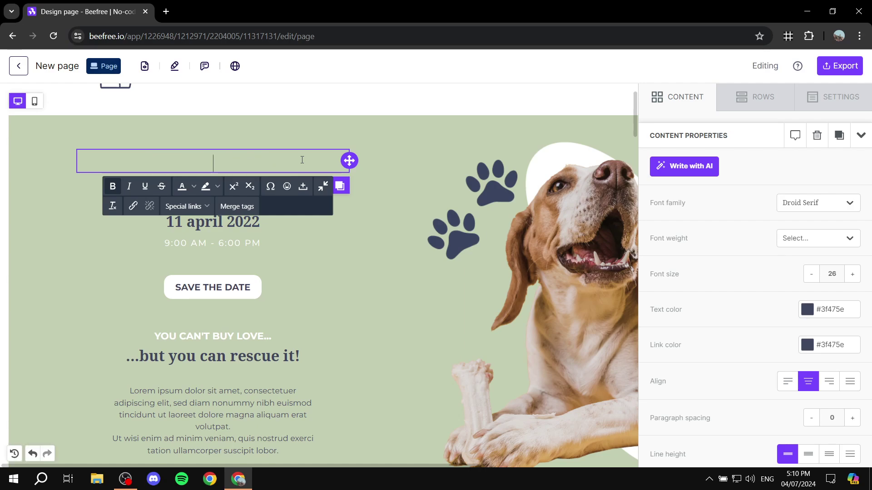
text(The te)
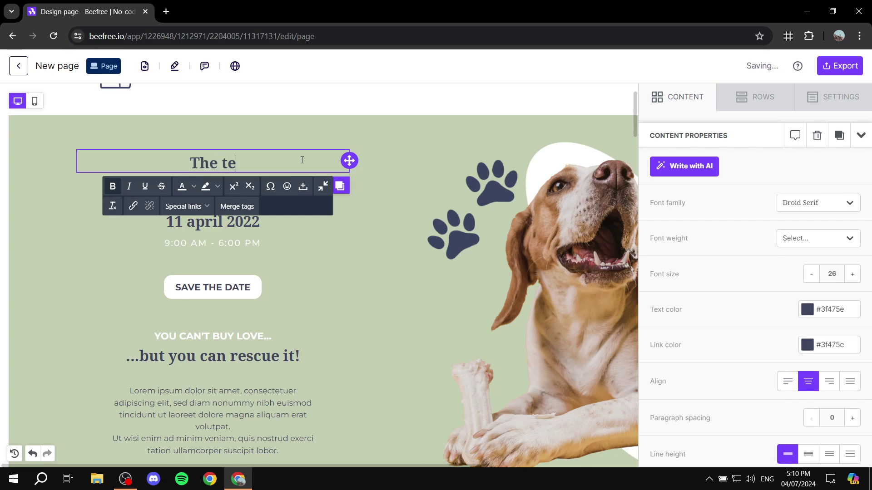
text(xt you want)
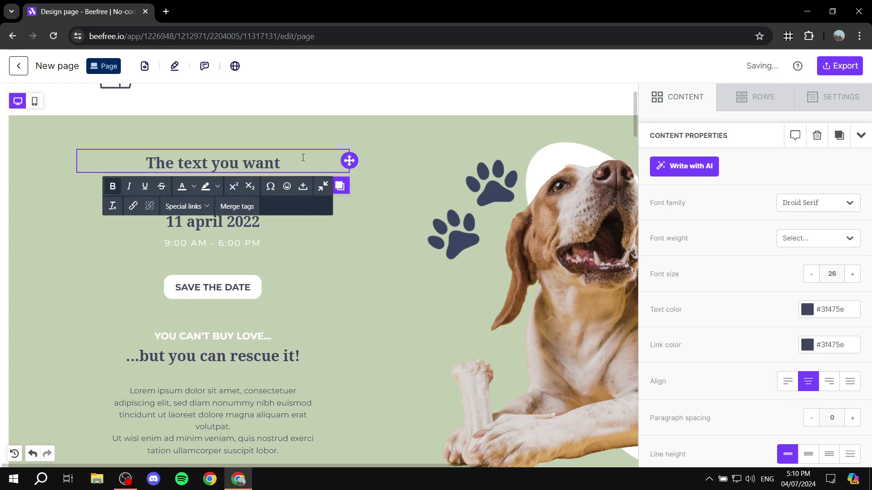
Underline the whole "The text you want" heading and set its text color to black
drag(285, 159, 147, 155)
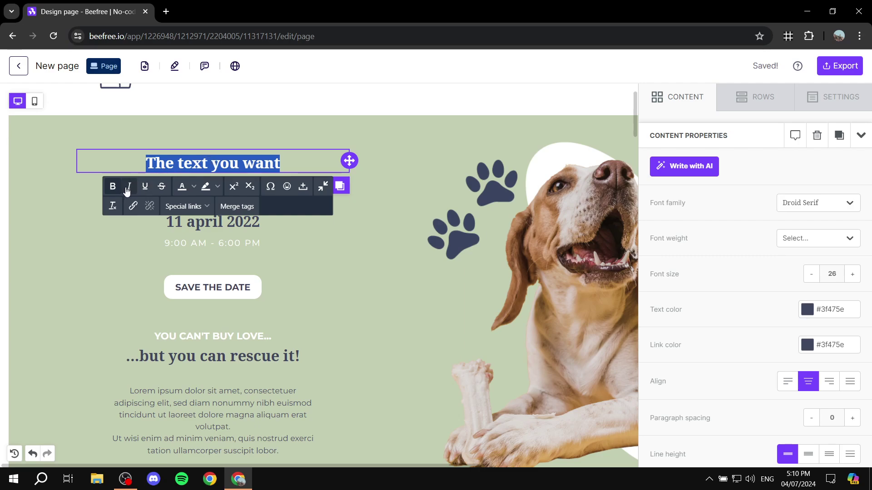
click(145, 186)
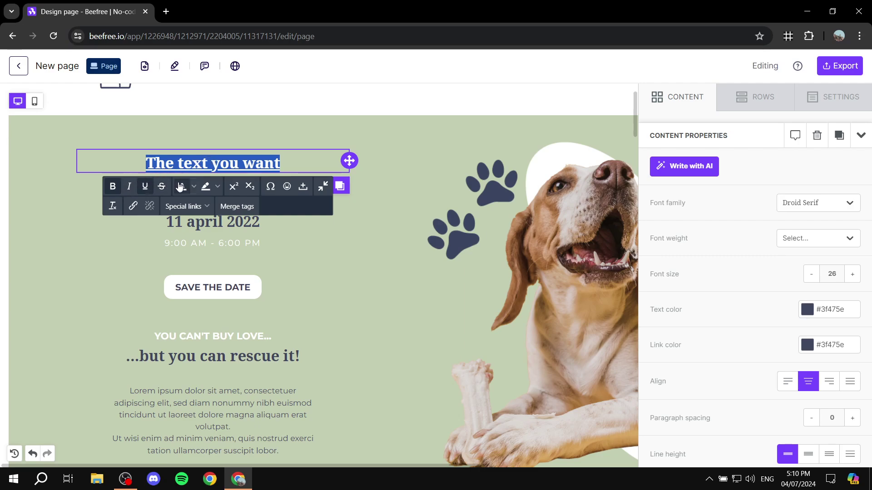
click(194, 186)
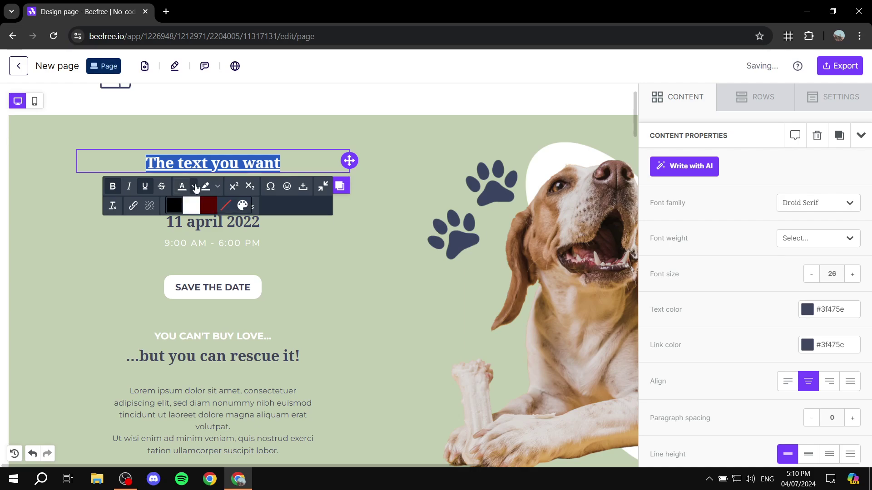
click(205, 204)
click(194, 186)
click(176, 205)
click(191, 190)
click(191, 207)
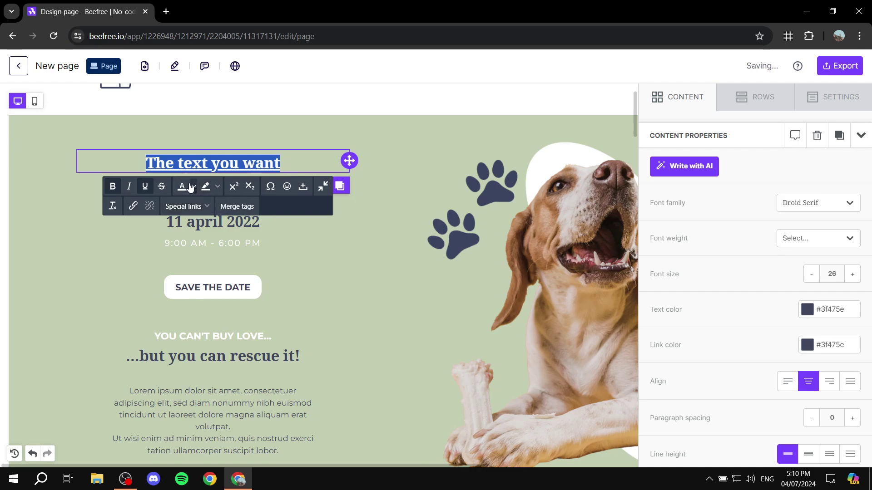
click(194, 188)
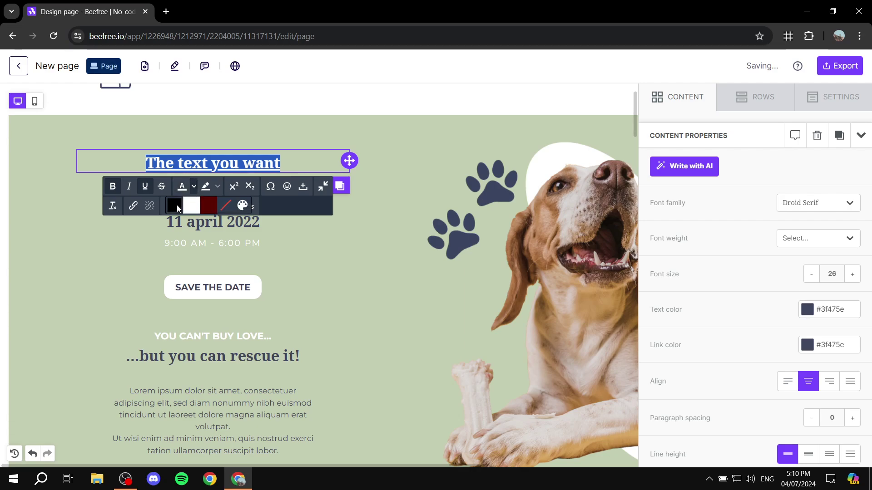
click(178, 207)
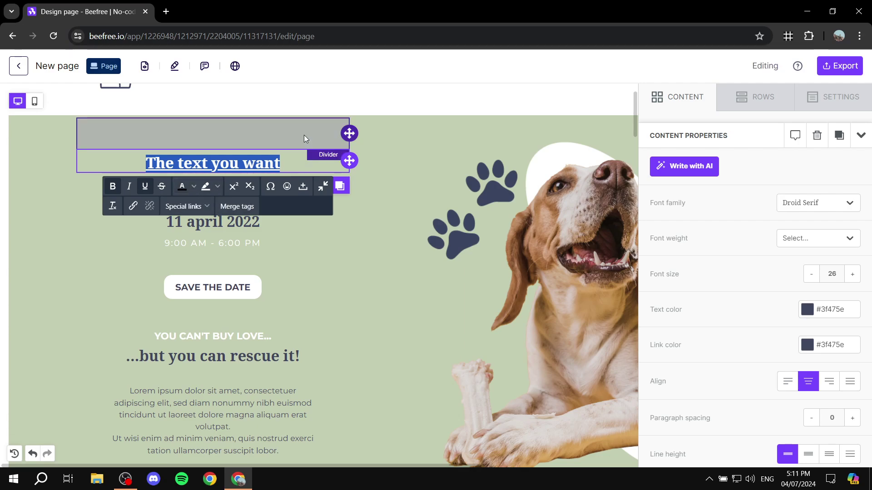
click(303, 134)
Apply a white highlight to the entire "The text you want" heading
click(282, 164)
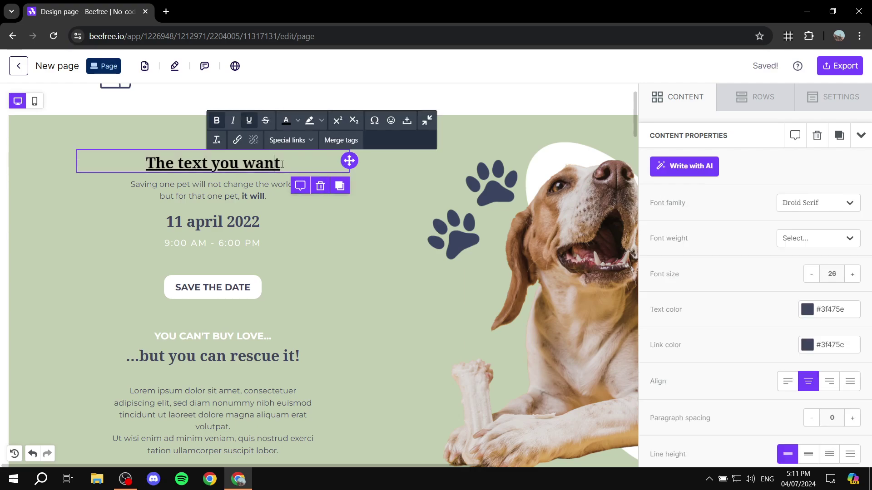
click(320, 121)
click(318, 140)
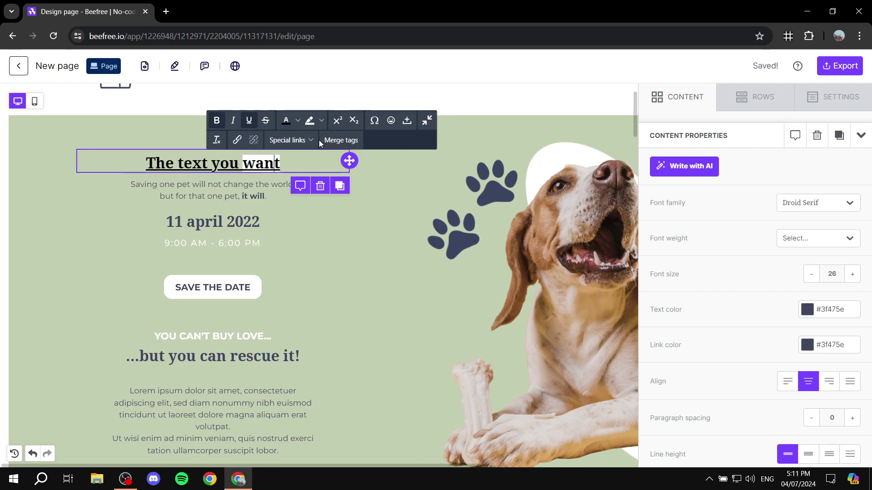
click(420, 157)
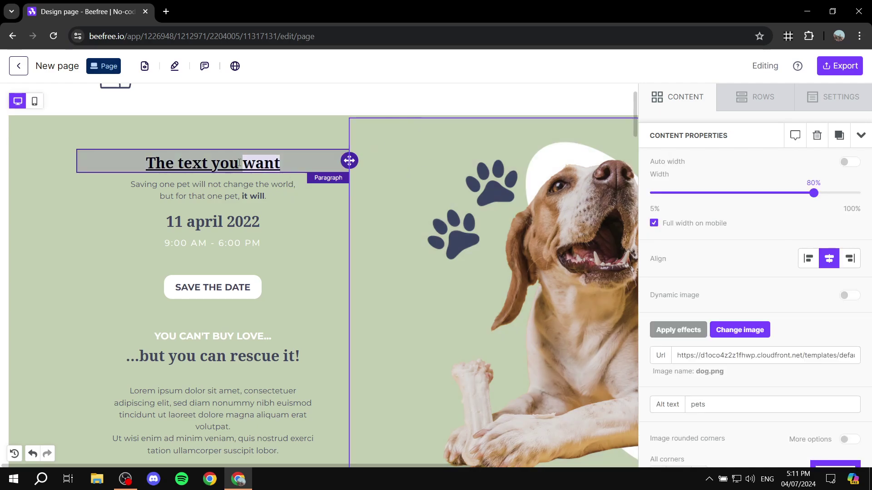
click(275, 160)
drag(285, 164, 145, 163)
click(310, 121)
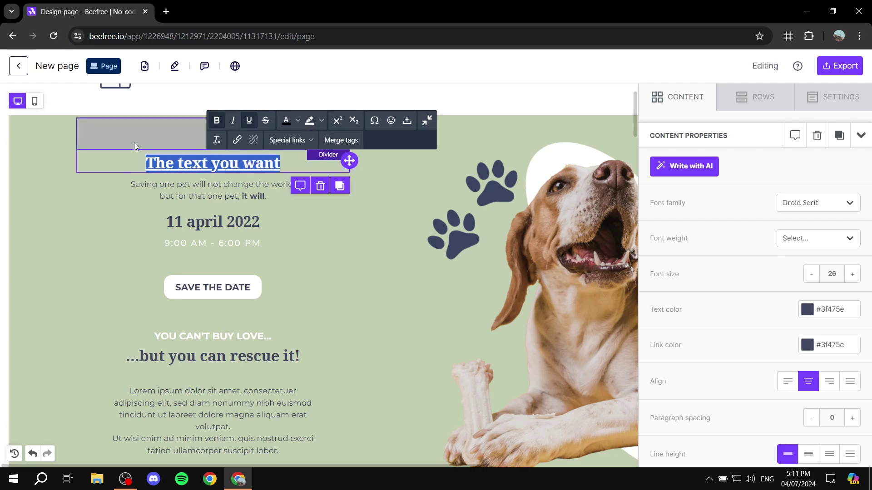
Change the content area background color of the row holding the heading and dog image to bright green, #8ac236
click(70, 150)
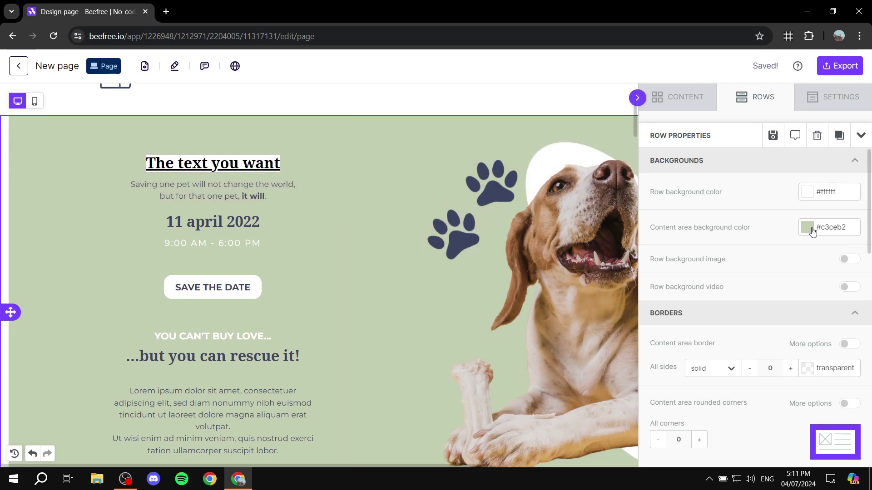
scroll(790, 181, down, 3)
scroll(786, 187, up, 3)
scroll(751, 184, down, 2)
scroll(718, 186, up, 2)
scroll(745, 181, down, 6)
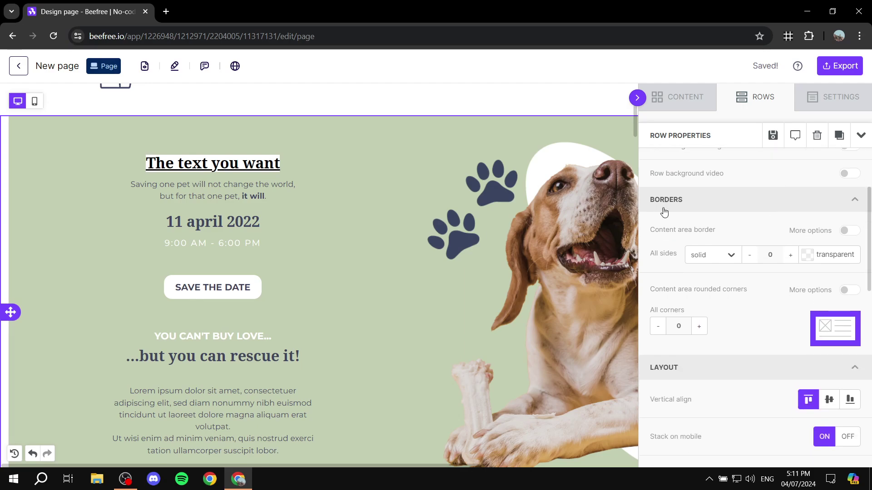
scroll(739, 199, up, 6)
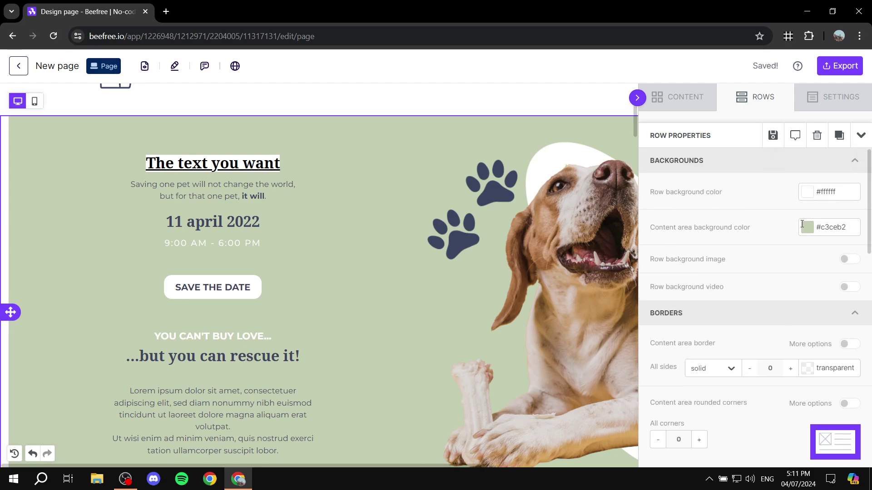
click(808, 230)
drag(734, 263, 759, 243)
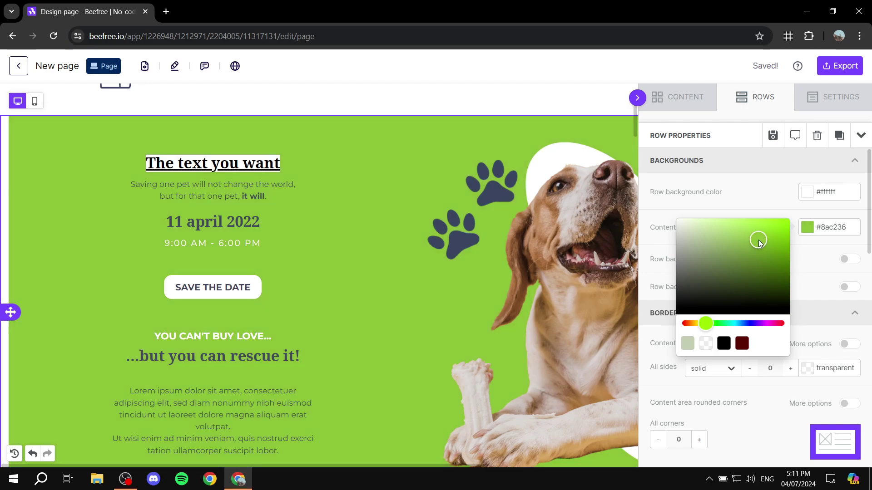
click(775, 187)
scroll(790, 204, down, 12)
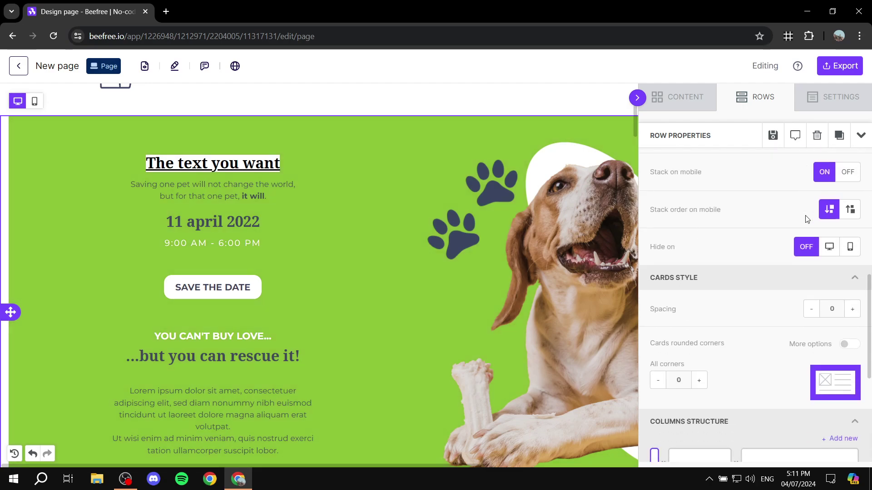
scroll(797, 220, down, 2)
scroll(795, 222, up, 10)
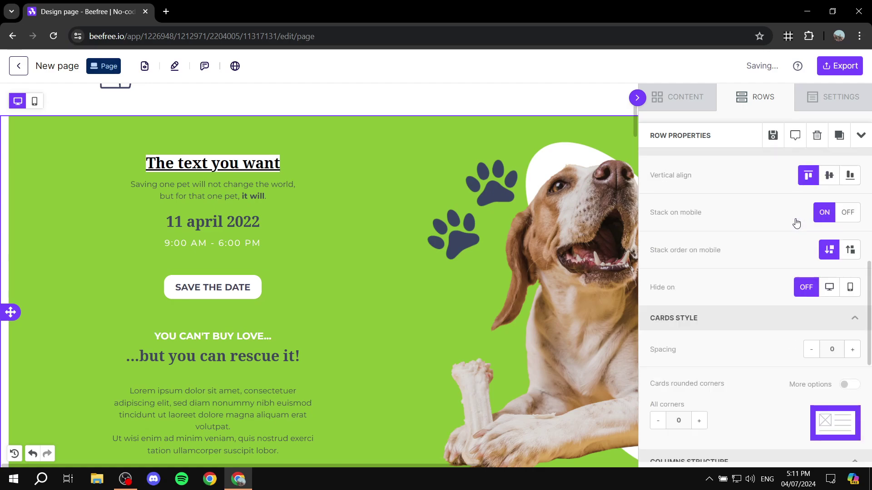
scroll(792, 220, up, 1)
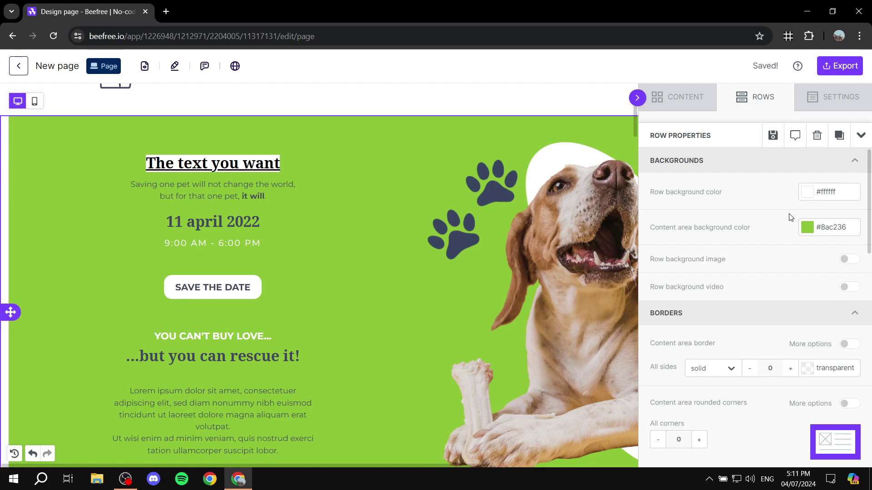
Select the dog image and open the file manager for choosing a different image
click(521, 237)
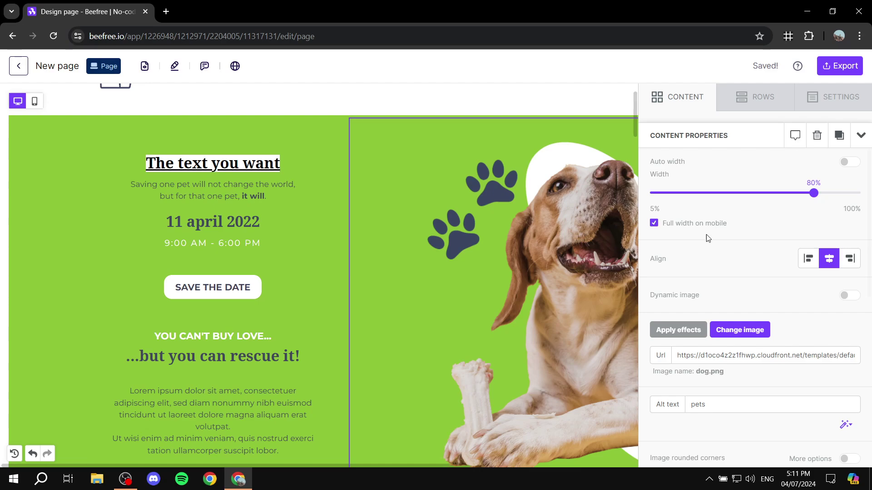
scroll(698, 239, down, 3)
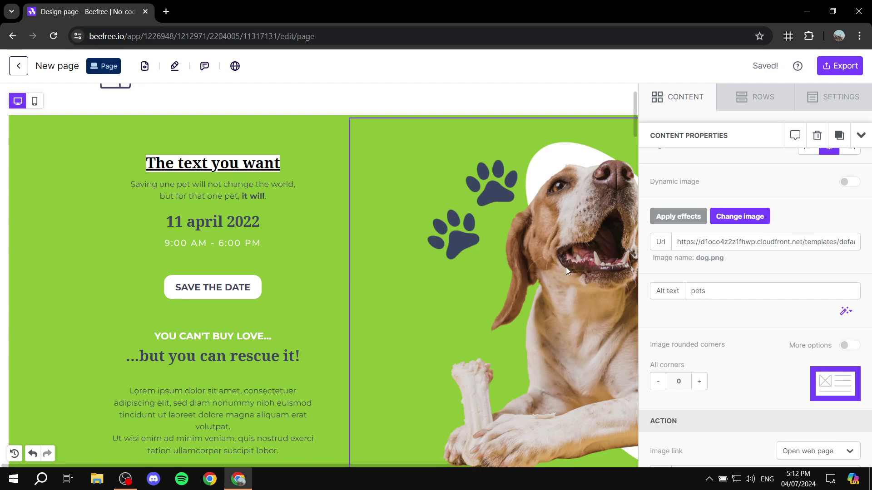
scroll(699, 254, up, 3)
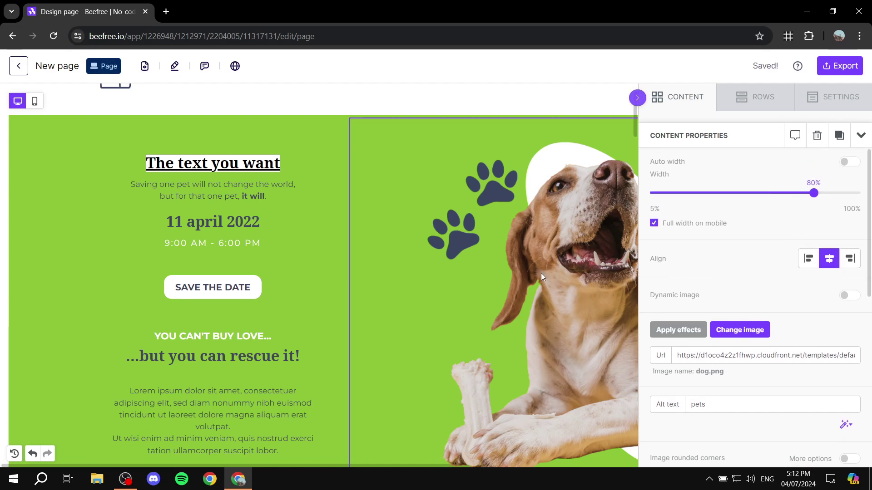
scroll(752, 267, down, 2)
scroll(752, 267, down, 2)
click(724, 218)
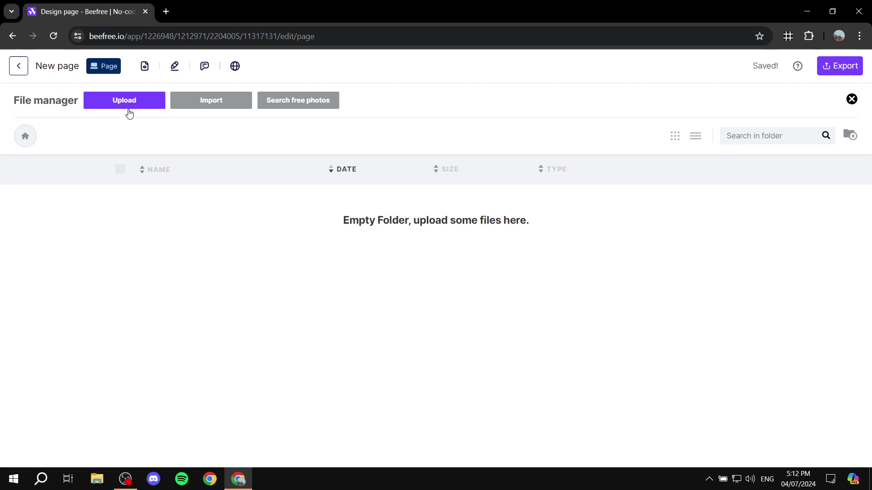
Leave the editor and look through the page design's preview on its details page
click(19, 66)
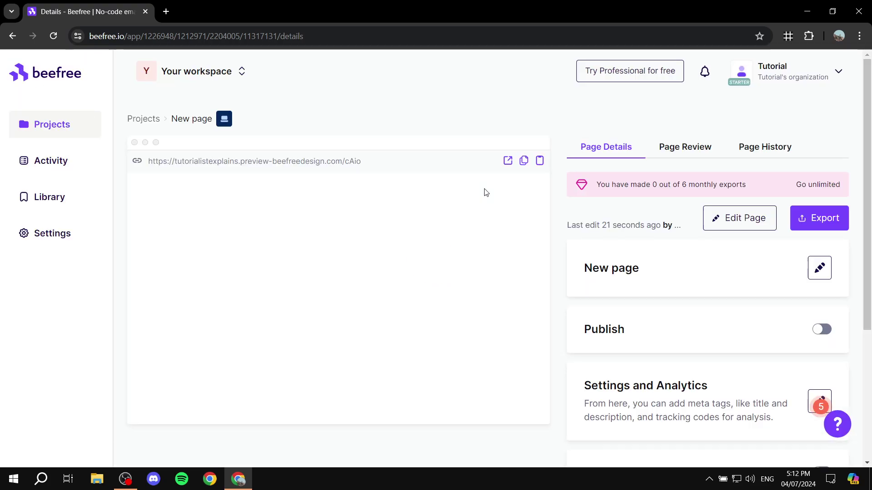
scroll(517, 237, down, 1)
scroll(516, 233, down, 5)
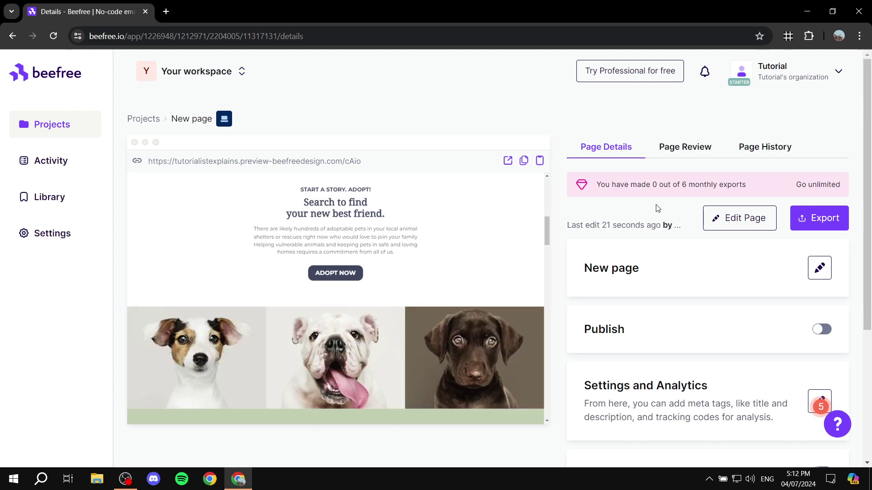
Reopen the page for editing and add an empty image block directly below the three dog photos
click(743, 218)
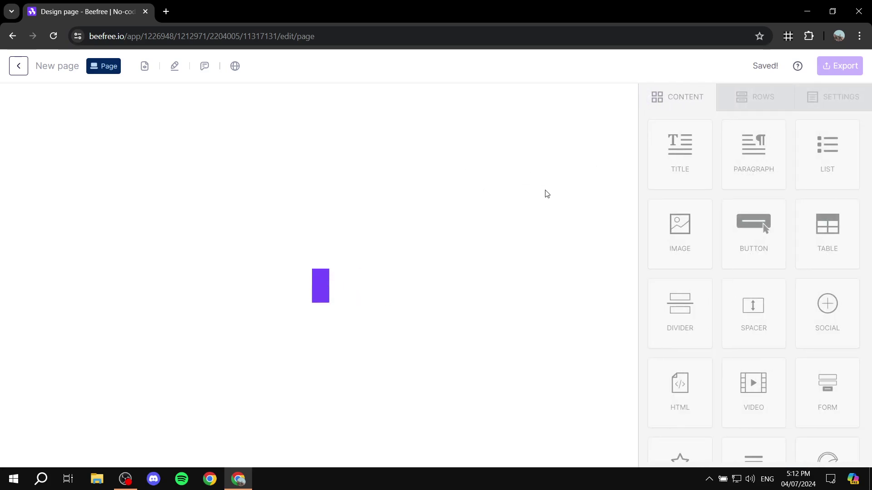
scroll(544, 202, down, 9)
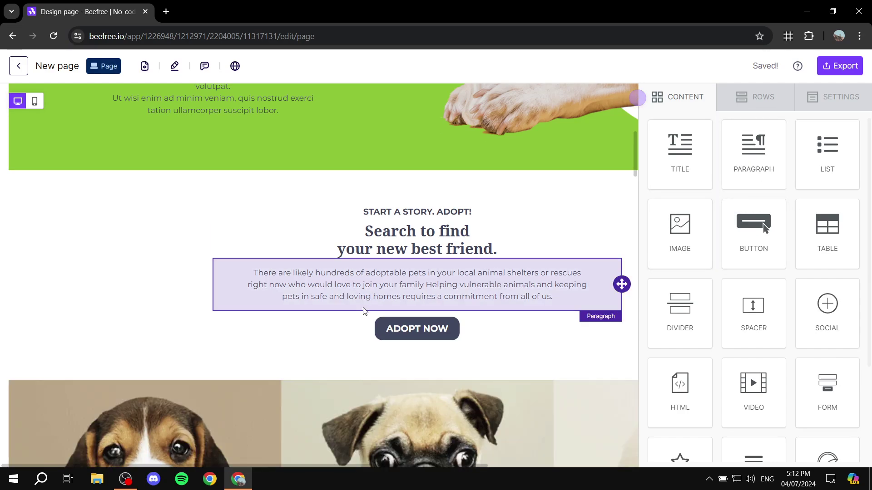
scroll(360, 310, down, 6)
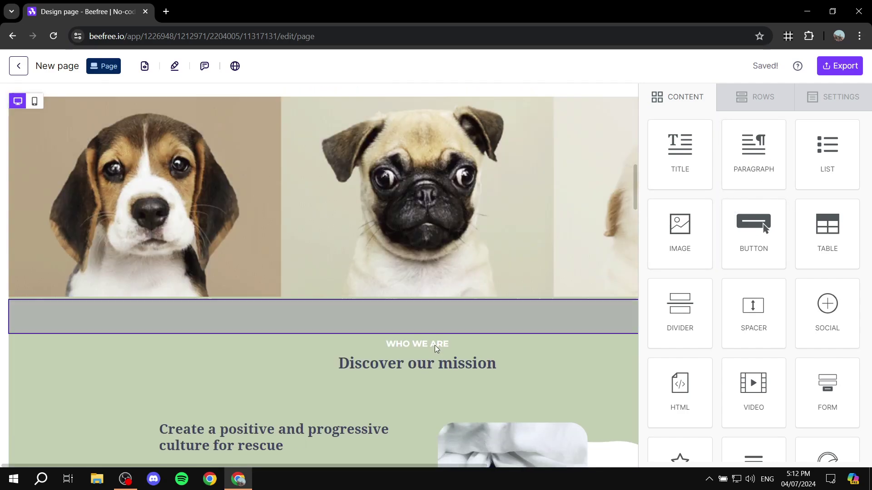
drag(672, 227, 398, 296)
drag(458, 346, 455, 360)
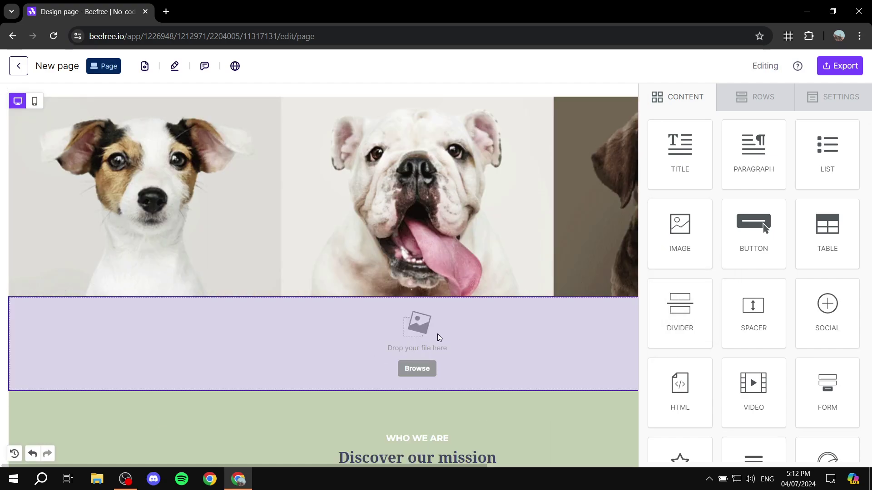
Add a button block below the empty image block and look over the remaining content blocks
scroll(813, 245, down, 3)
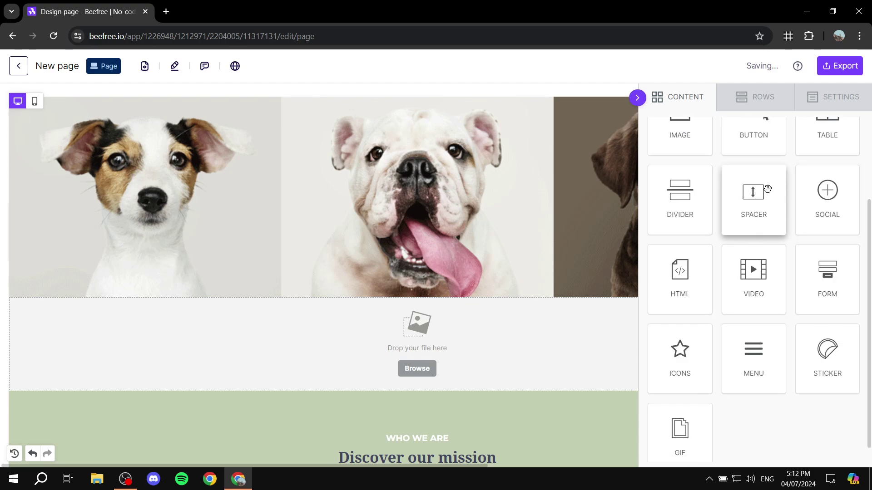
scroll(768, 188, up, 3)
drag(754, 200, 576, 380)
scroll(754, 254, down, 3)
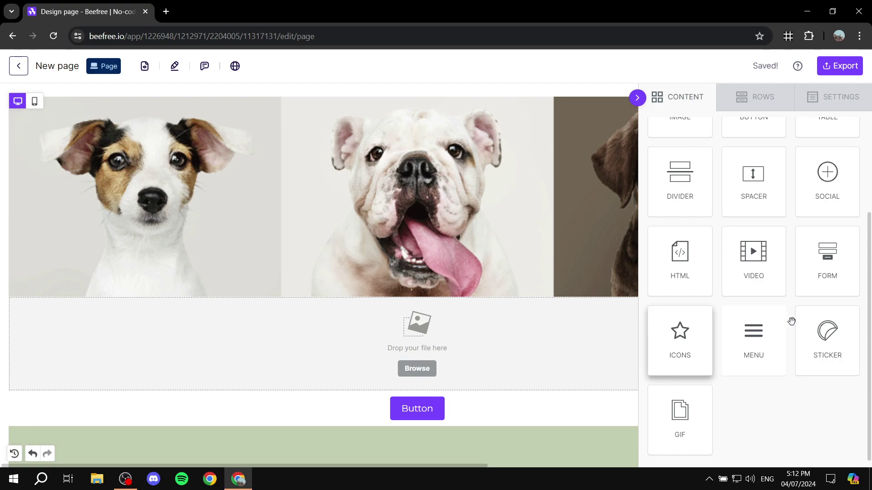
scroll(791, 321, up, 3)
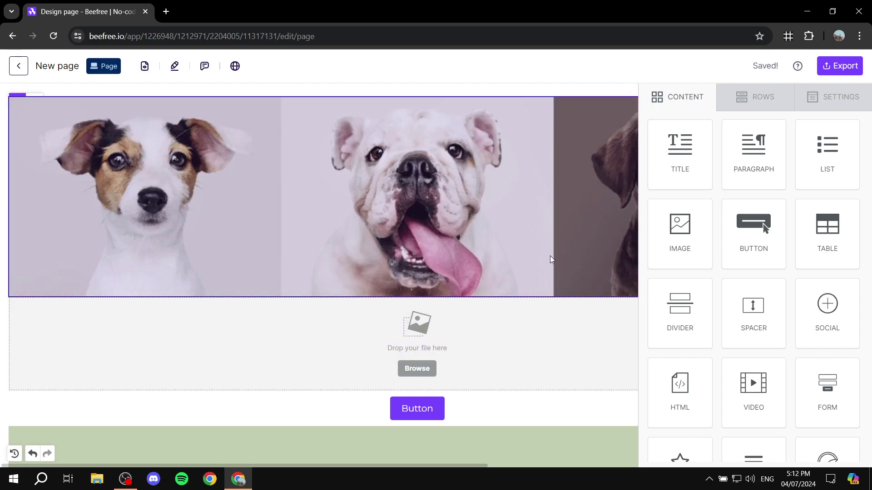
Select the three-dog image and examine its content properties, including width, alignment, link action and block options
click(391, 205)
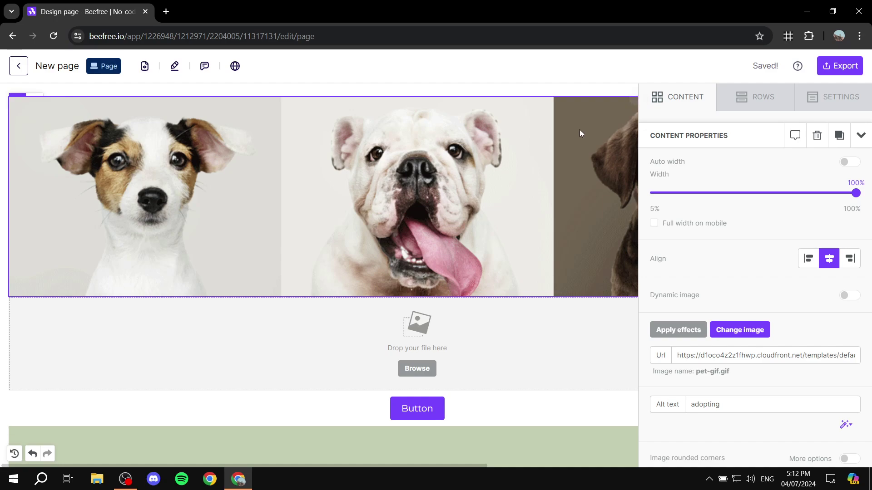
scroll(790, 181, down, 7)
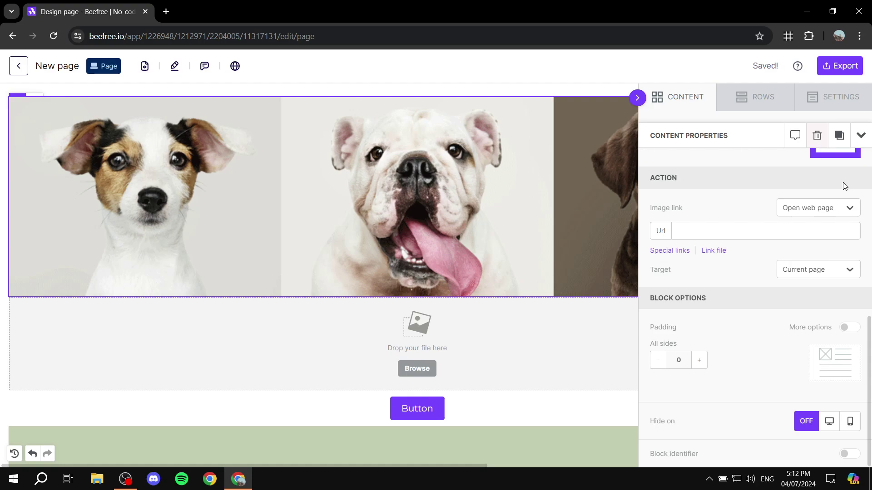
scroll(711, 214, up, 7)
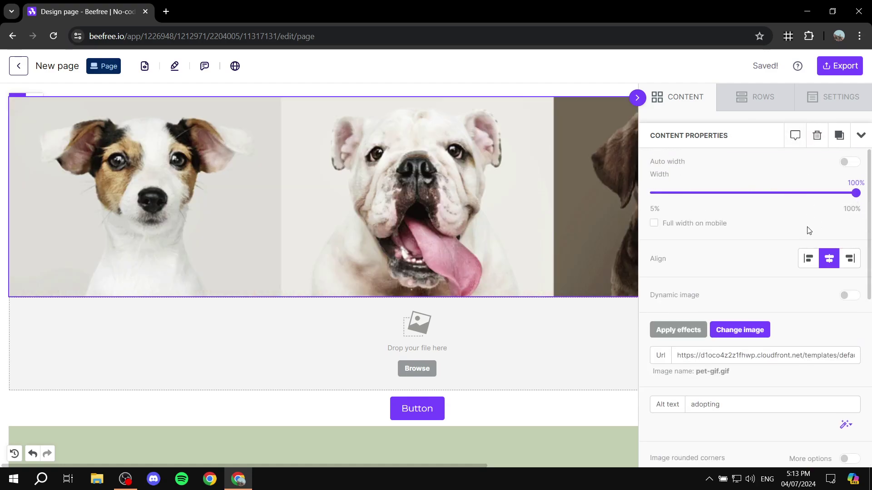
scroll(767, 236, down, 5)
scroll(757, 234, down, 2)
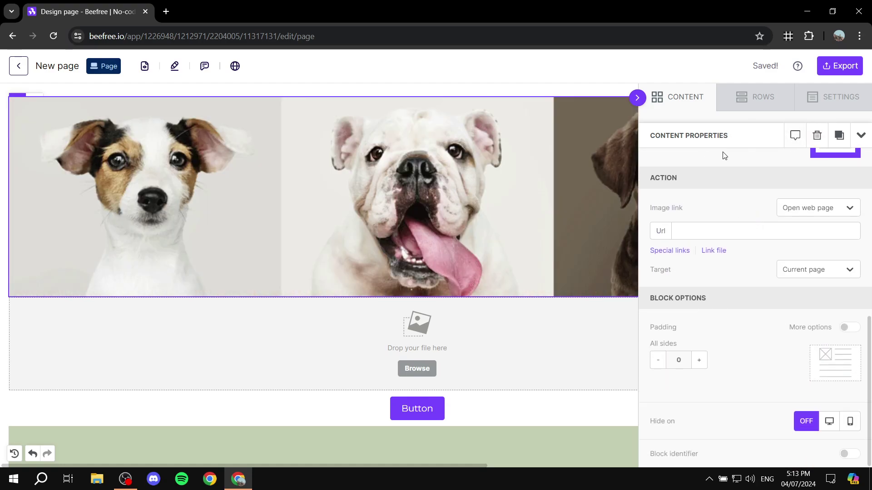
scroll(741, 189, up, 7)
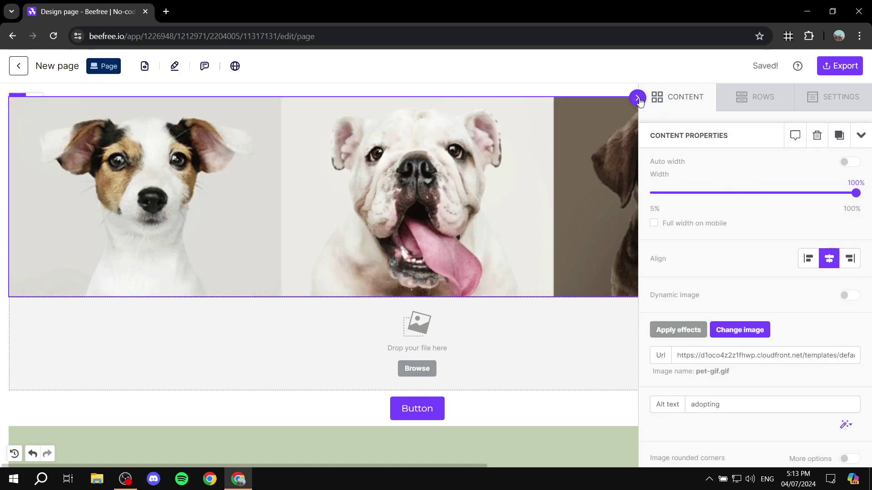
Collapse the properties sidebar and review the available export options for the page
click(637, 98)
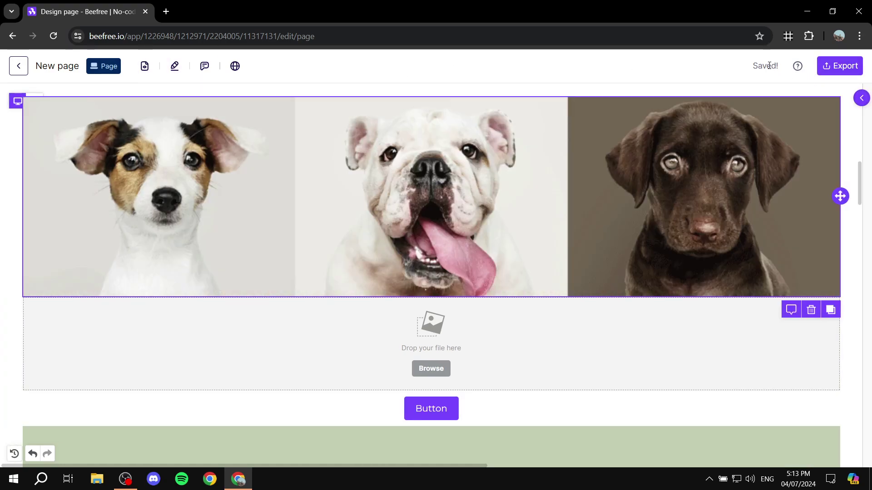
click(840, 66)
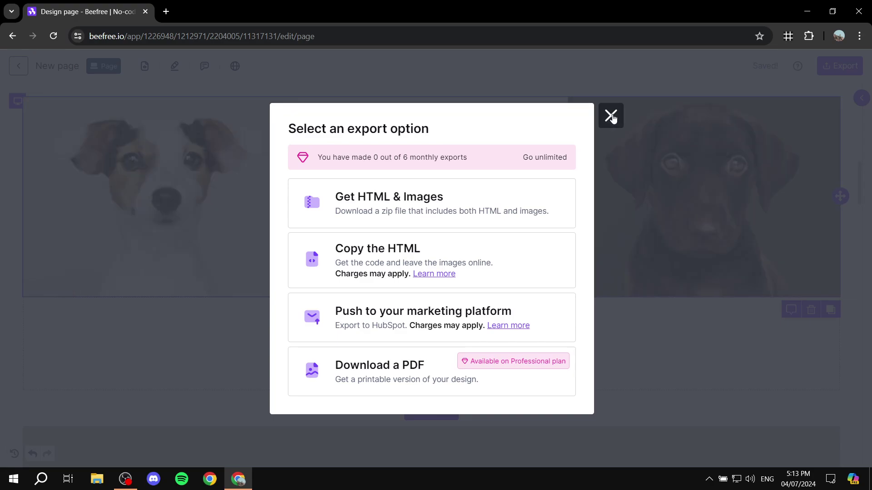
click(611, 116)
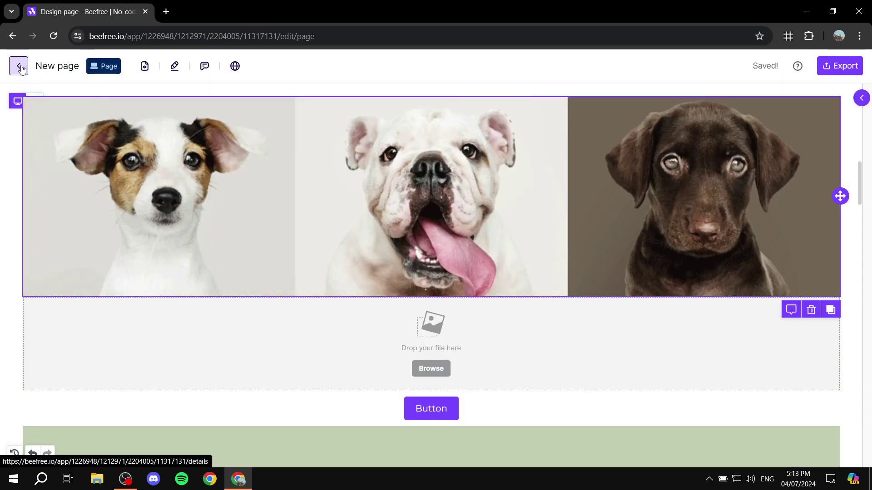
Return to the projects overview and start a new email design from the "Monthly metrics" template
click(18, 66)
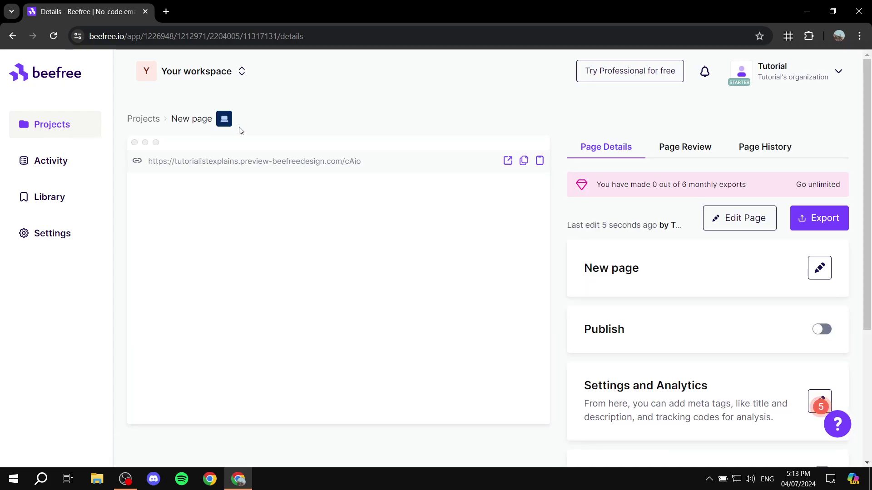
click(141, 120)
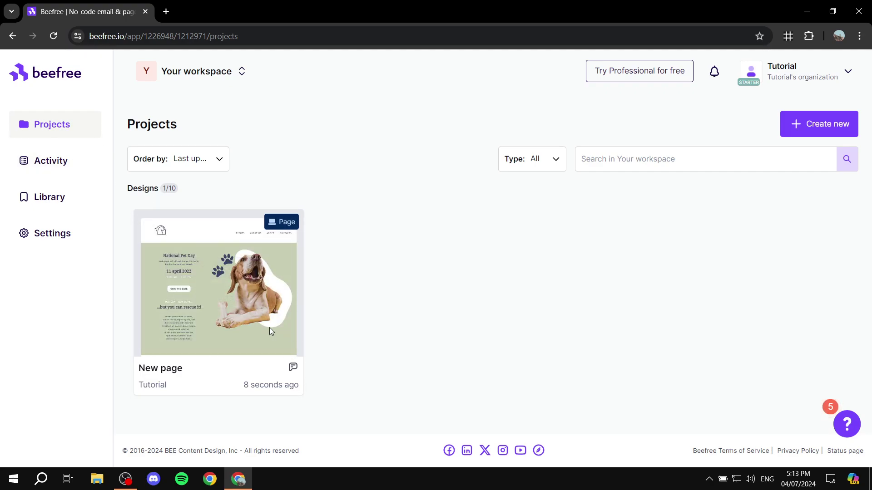
mouse_move(241, 302)
click(819, 124)
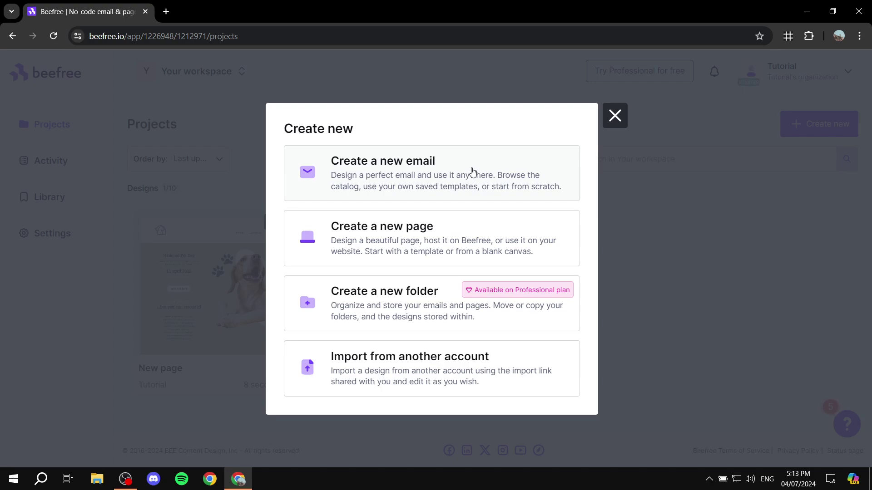
click(436, 167)
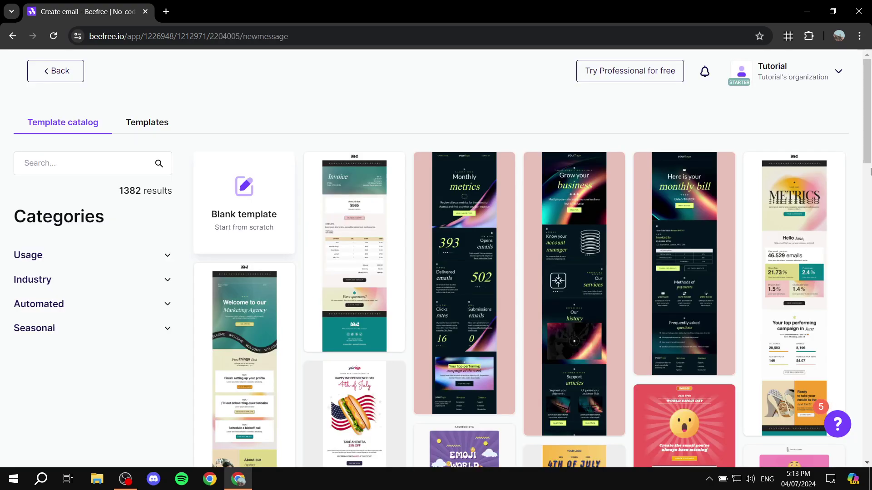
mouse_move(472, 315)
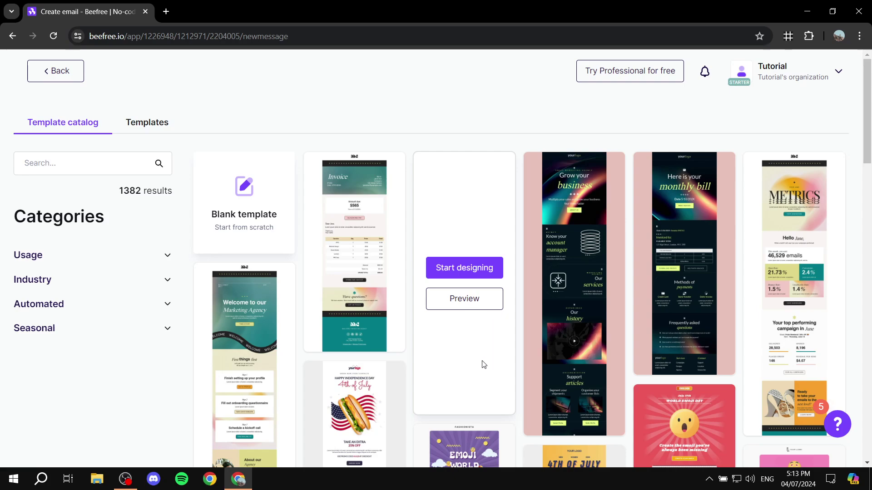
click(457, 269)
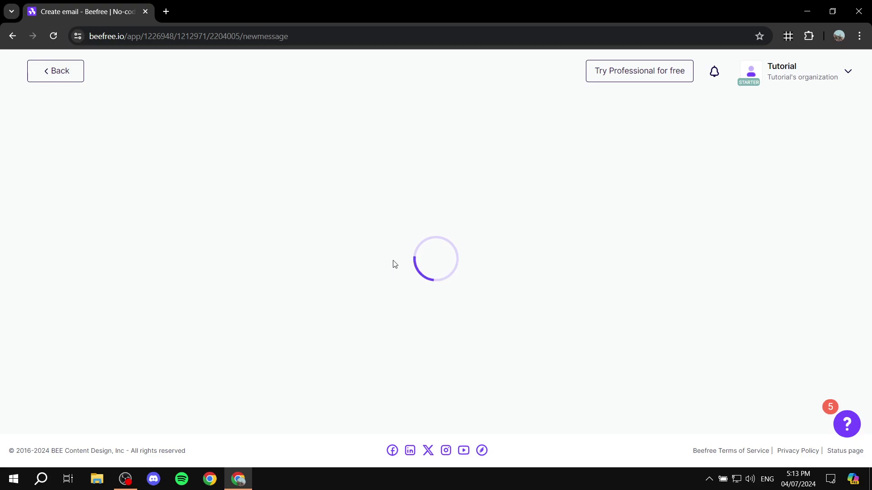
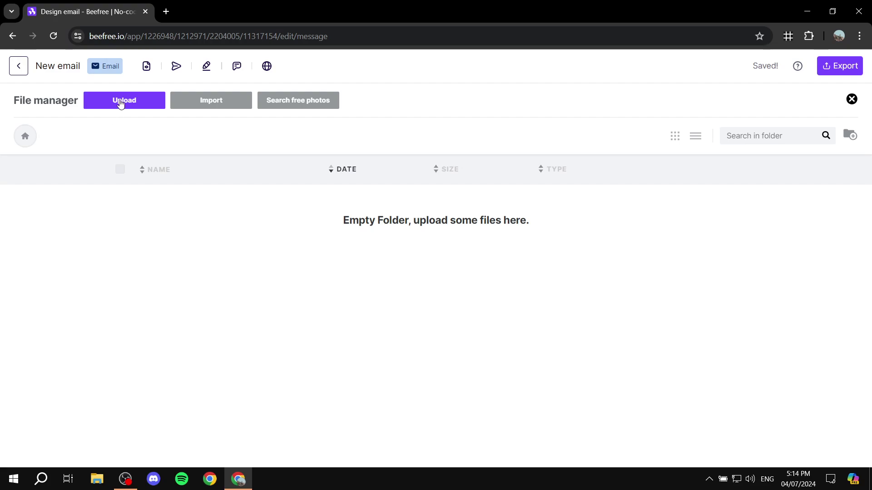
Upload Tutorial.png from the Explainer Media folder and insert it as the email's header logo
click(122, 104)
scroll(272, 159, down, 2)
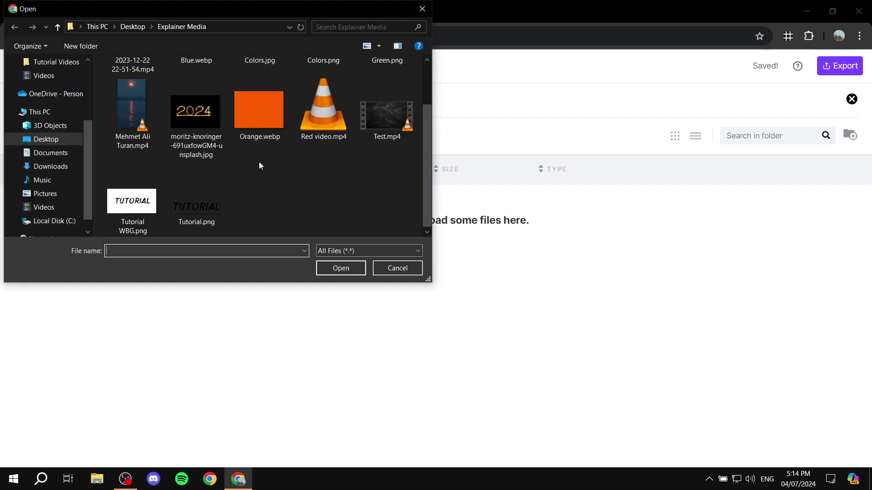
double_click(200, 198)
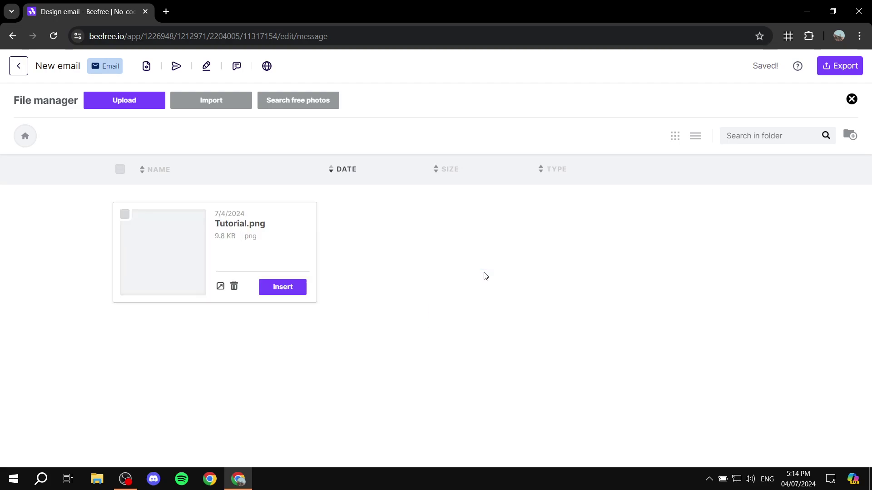
click(288, 289)
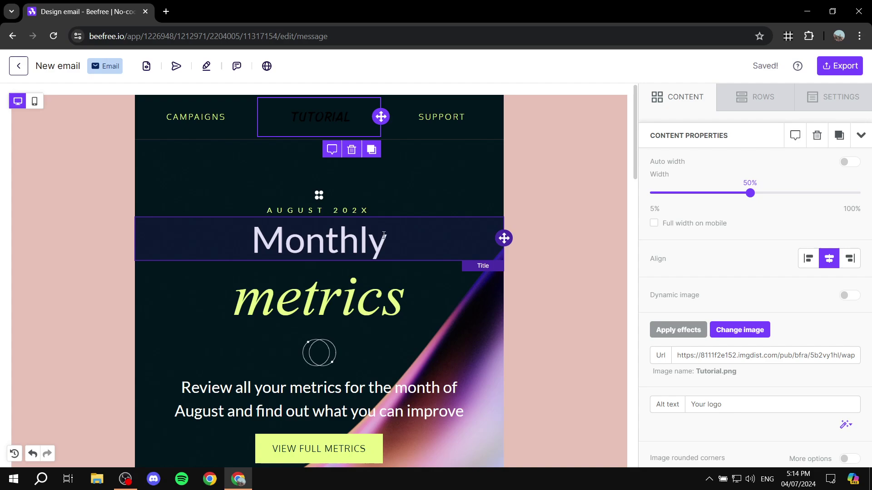
Change the content area background color of the email's header row to gray, #858585
click(543, 137)
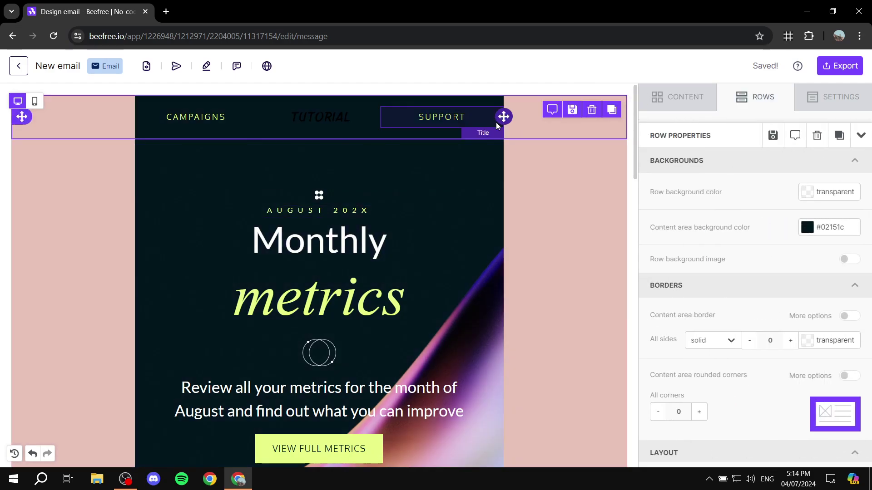
click(807, 227)
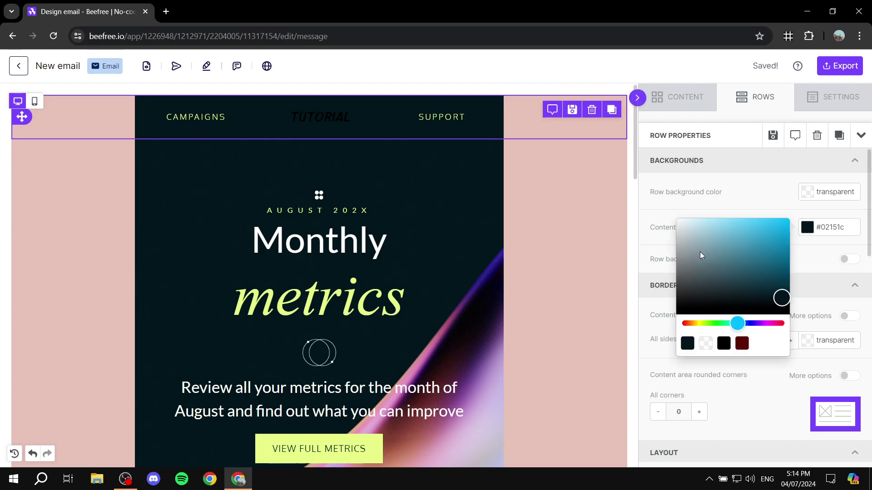
drag(700, 256, 654, 262)
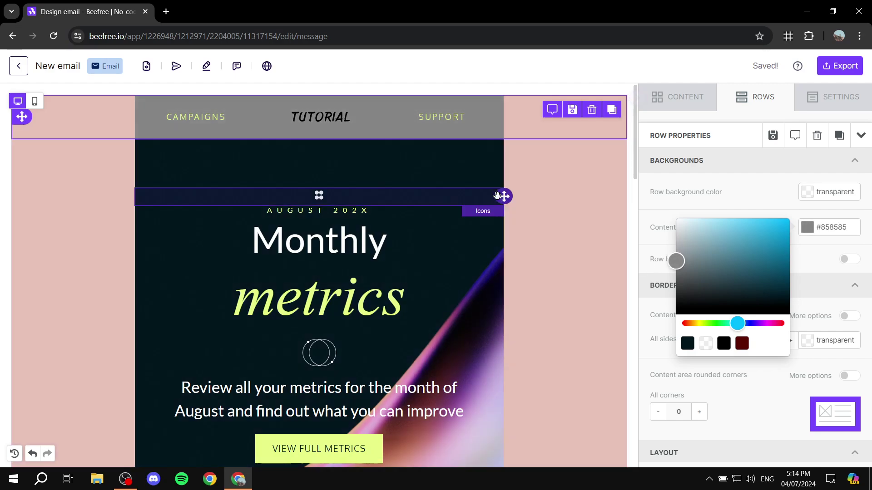
click(467, 166)
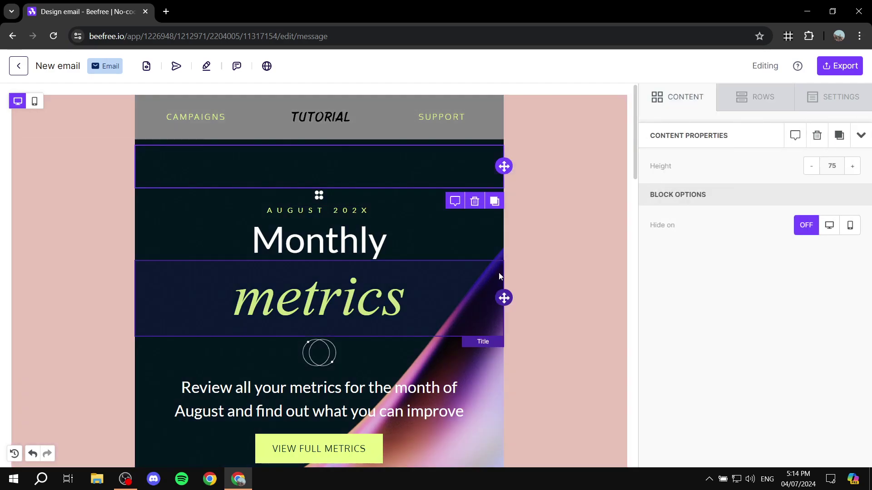
Set the link URL of the "View full metrics" button to google.com
scroll(469, 259, down, 4)
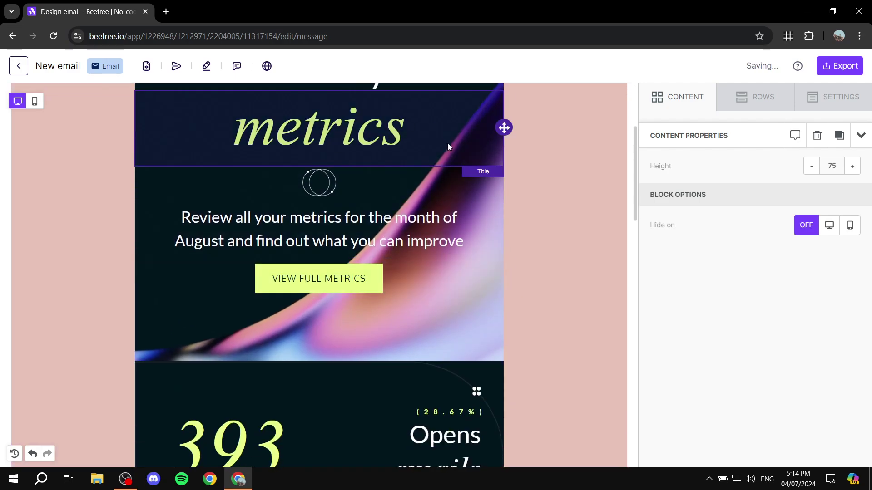
scroll(394, 168, down, 5)
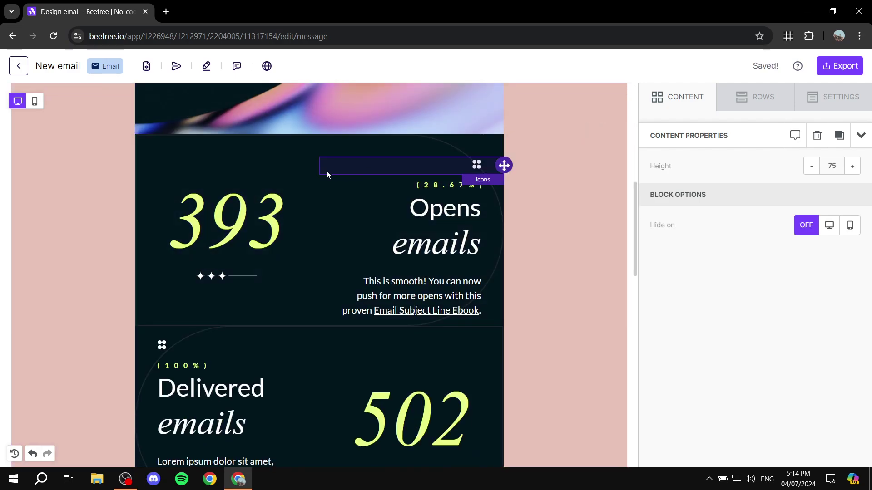
scroll(326, 171, up, 4)
click(368, 227)
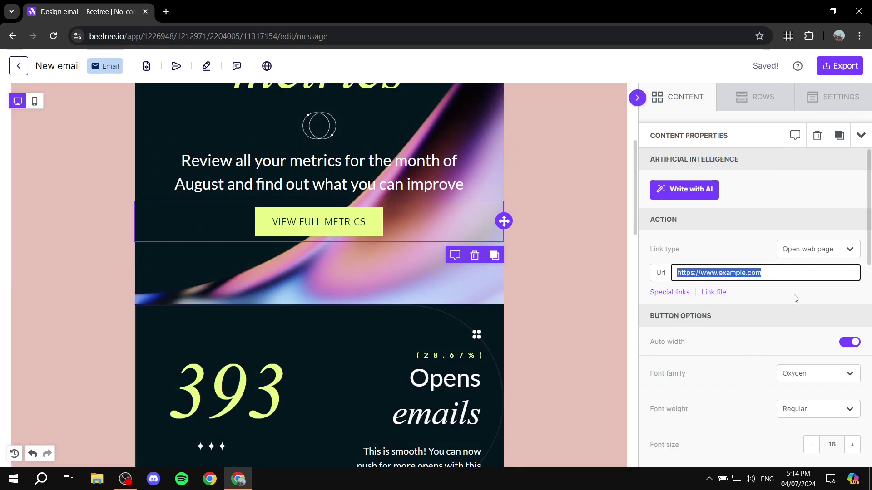
text(google.com)
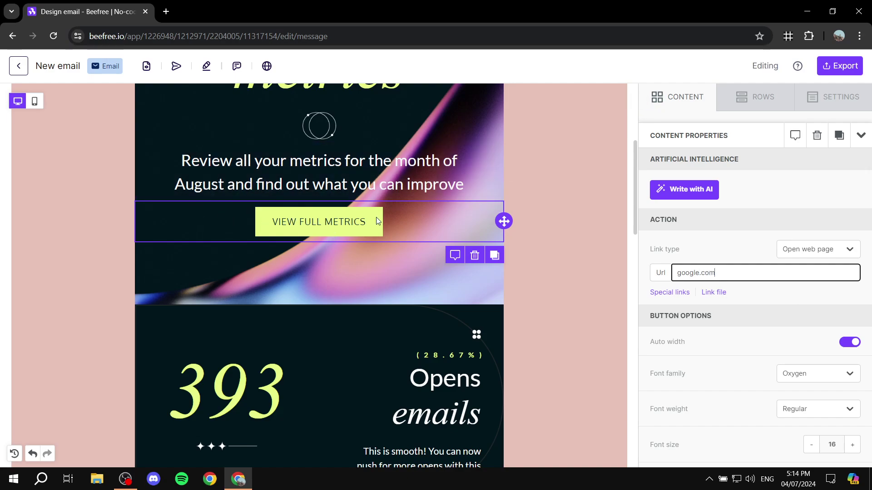
Review the button's formatting properties and look through the whole email design from the header to the footer
scroll(767, 273, down, 4)
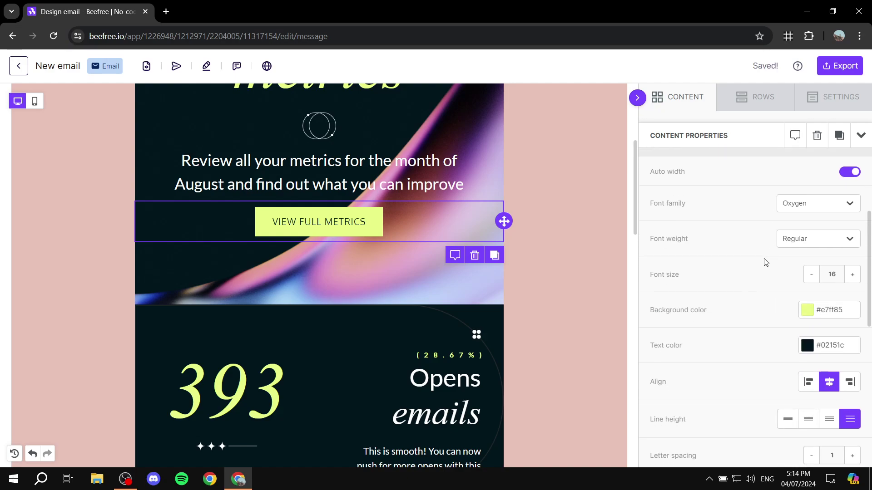
scroll(757, 302, down, 8)
scroll(745, 306, up, 12)
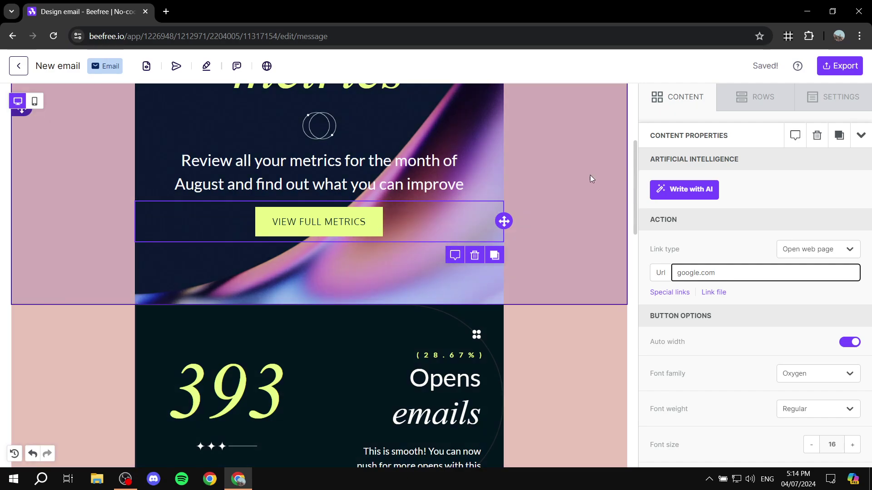
scroll(593, 197, down, 8)
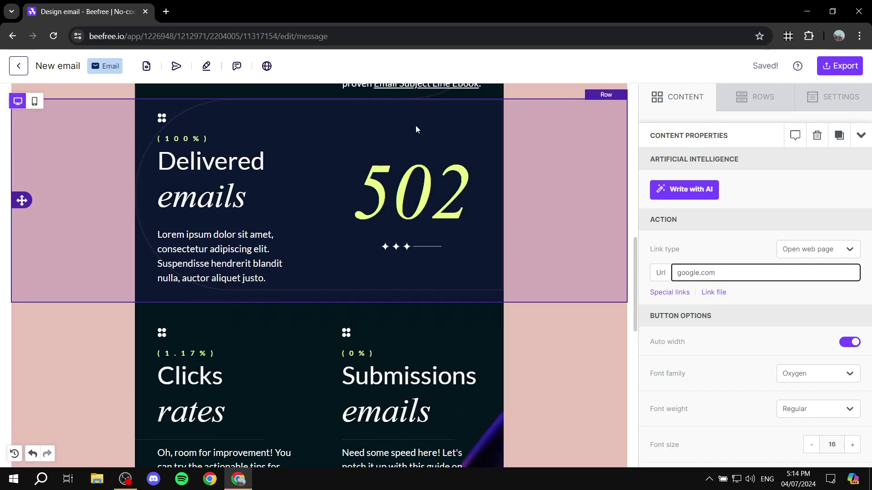
scroll(416, 129, down, 10)
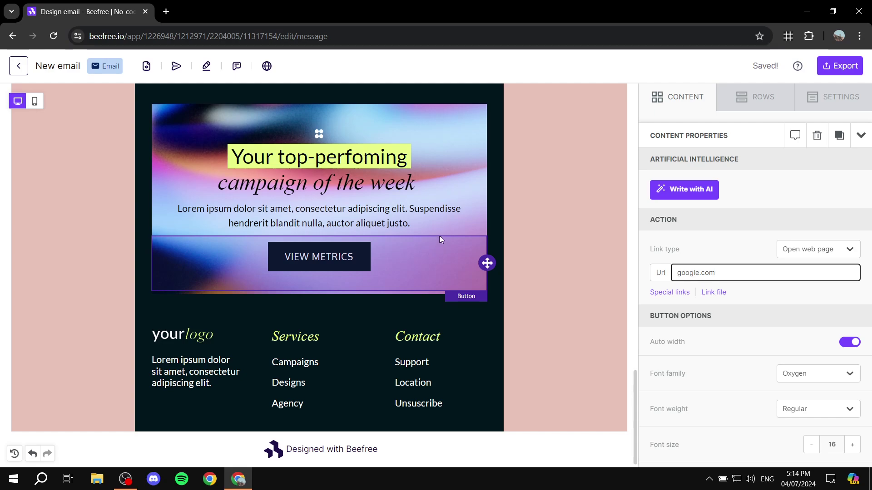
scroll(436, 237, up, 20)
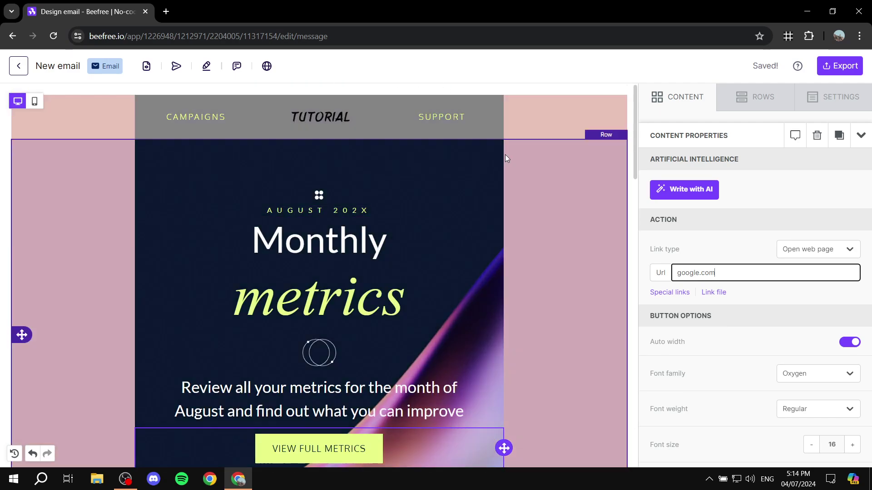
scroll(506, 158, down, 8)
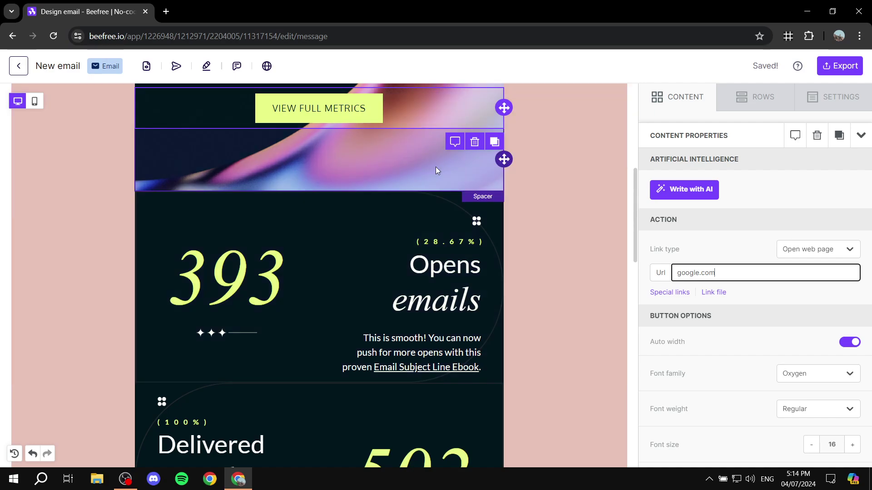
scroll(318, 189, down, 8)
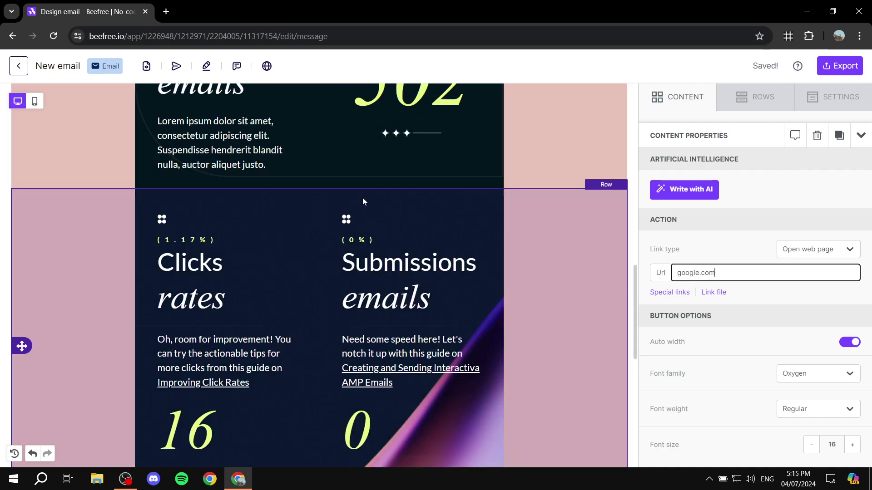
scroll(364, 196, up, 8)
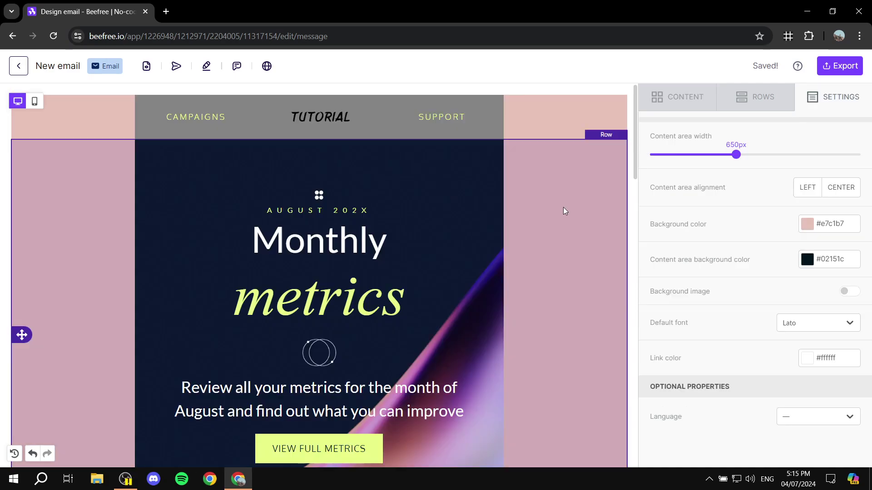
scroll(565, 211, up, 8)
click(564, 212)
scroll(485, 134, down, 15)
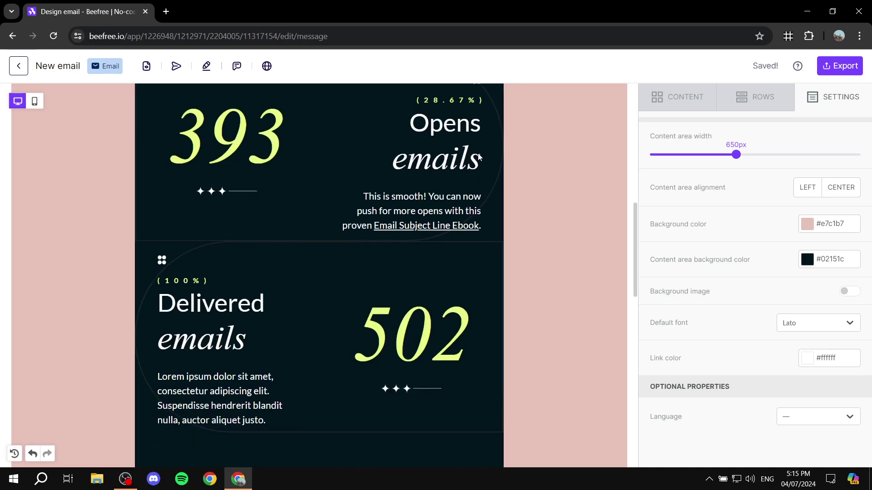
scroll(368, 178, down, 7)
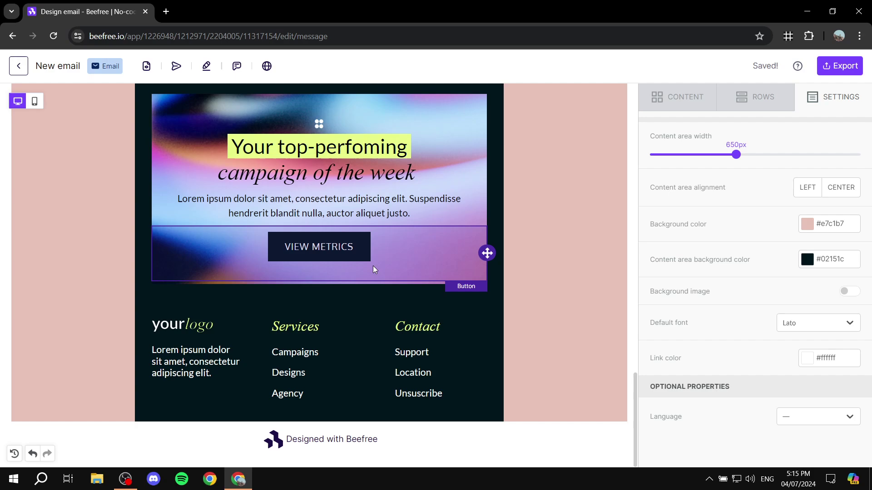
scroll(373, 270, up, 20)
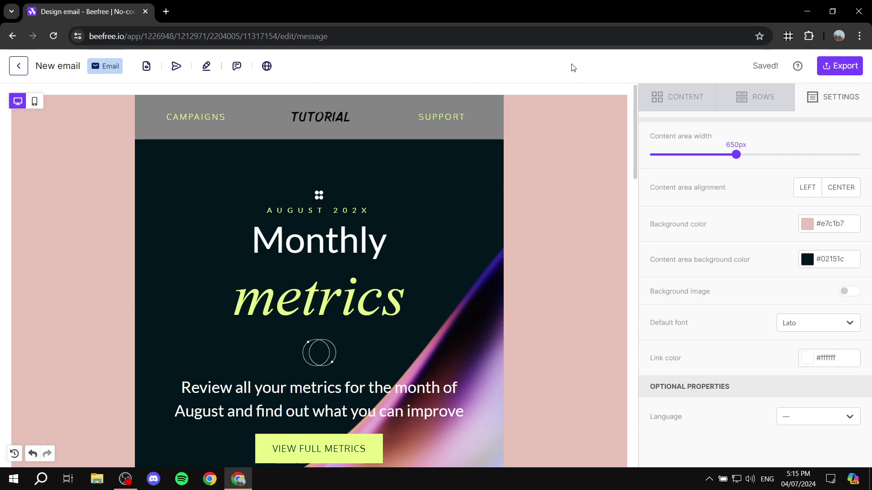
Review the export options and monthly export allowance for the email design without exporting it
click(853, 66)
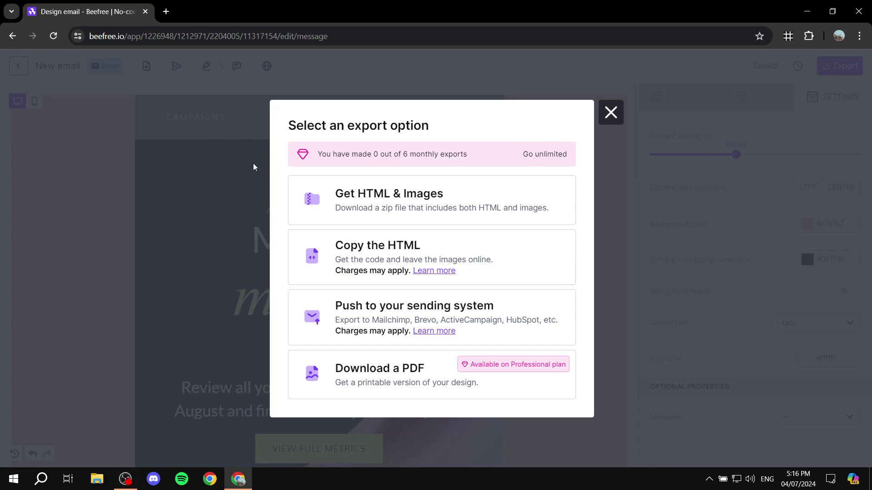
drag(472, 155, 320, 157)
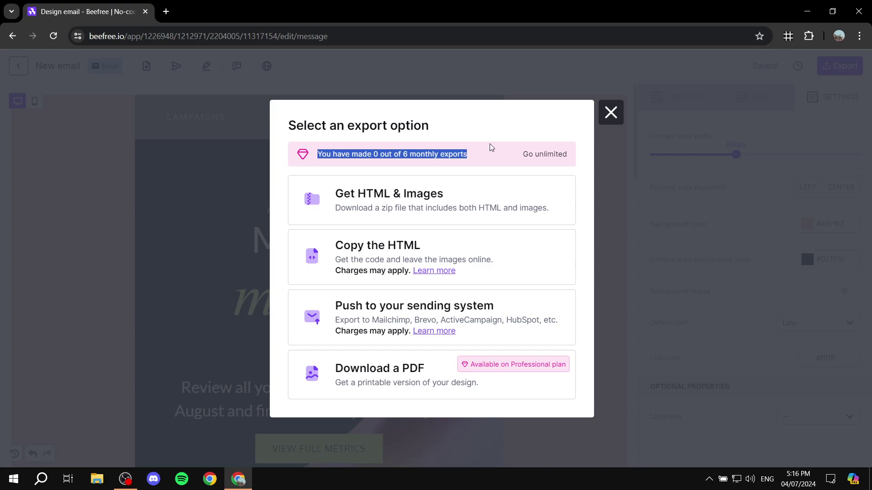
click(507, 130)
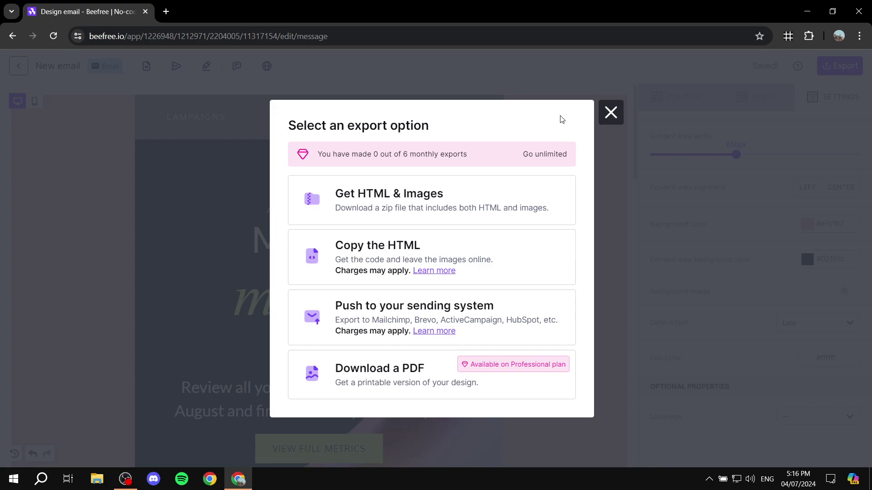
click(610, 113)
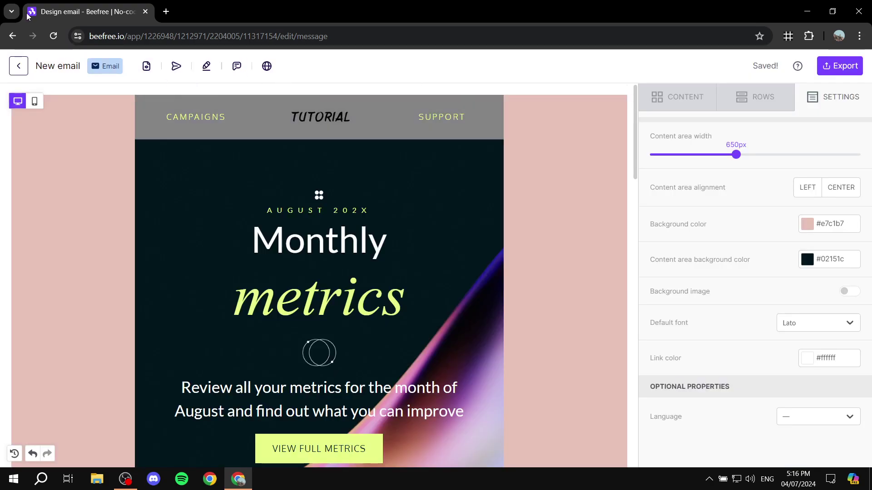
Leave the editor for the email's details page and dismiss the guidance tips about templates and exporting
click(18, 66)
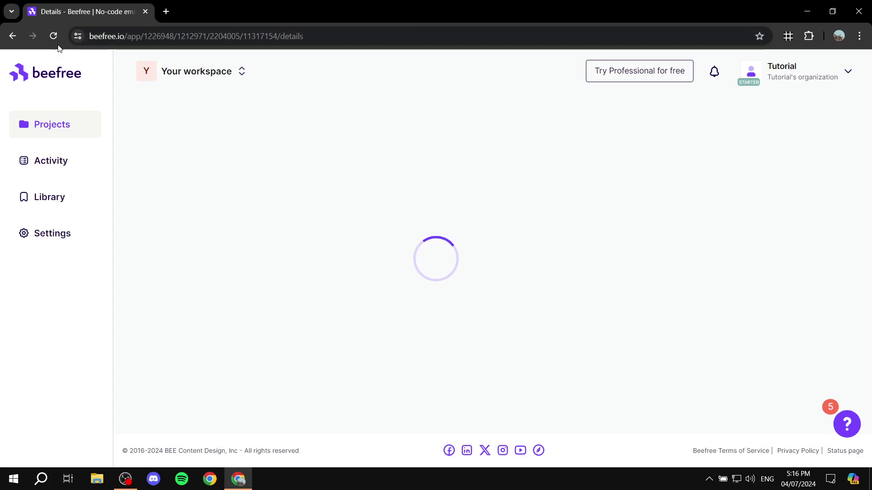
scroll(118, 136, down, 3)
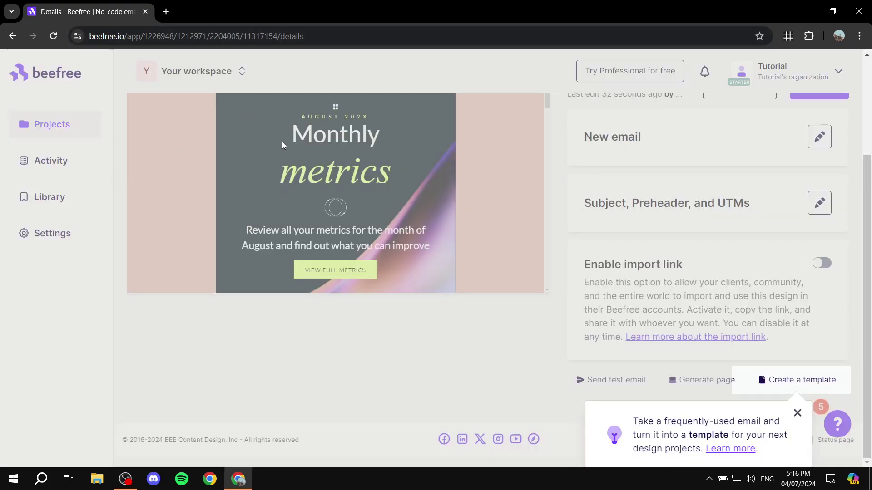
click(797, 413)
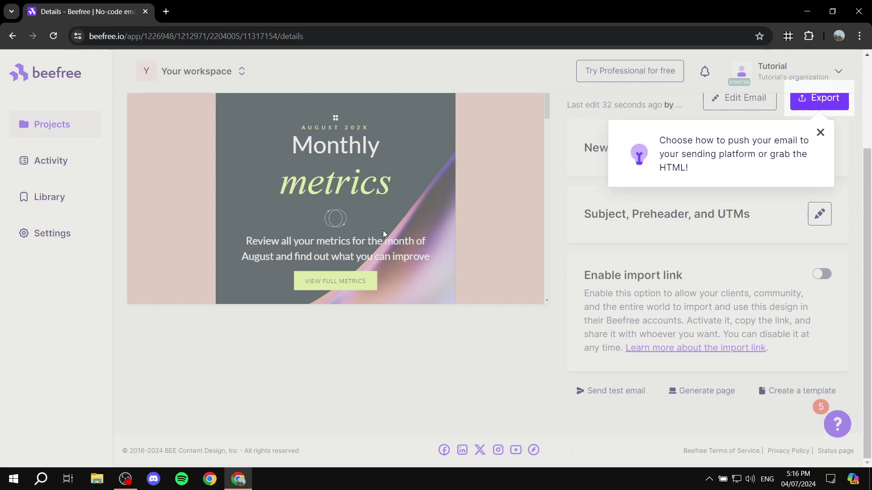
click(820, 133)
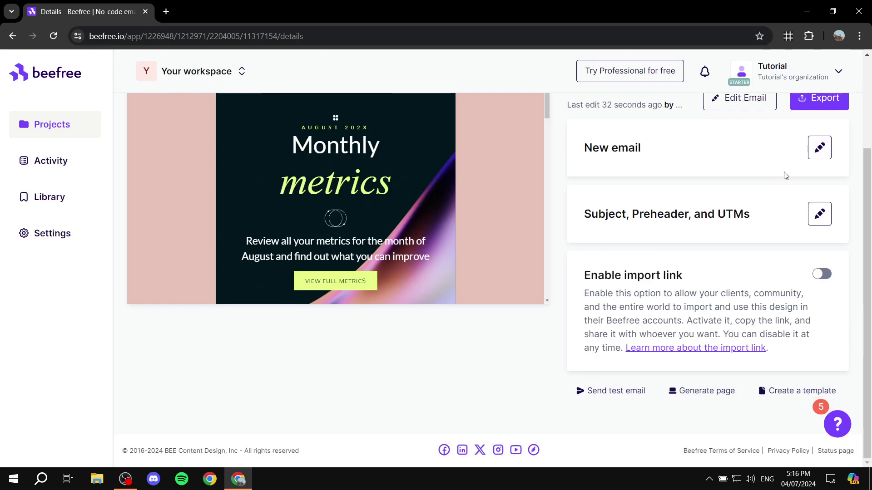